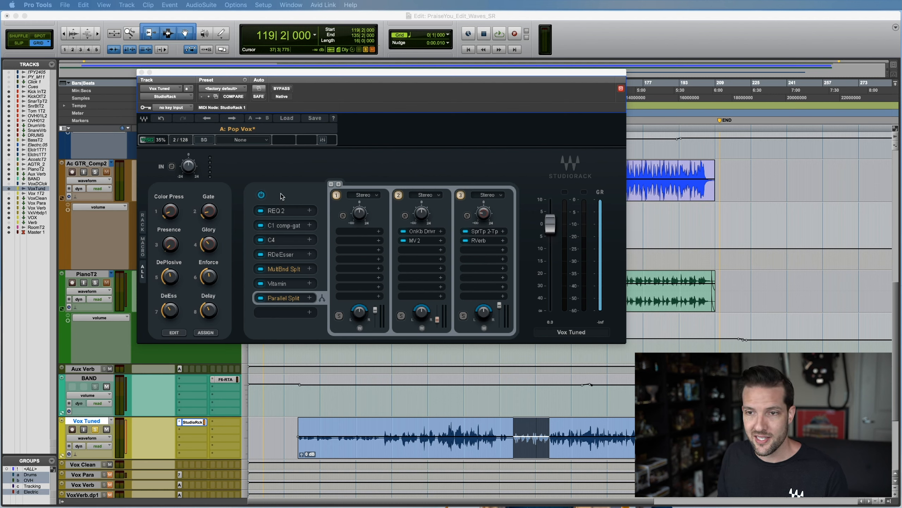
left_click(190, 422)
left_click(191, 422)
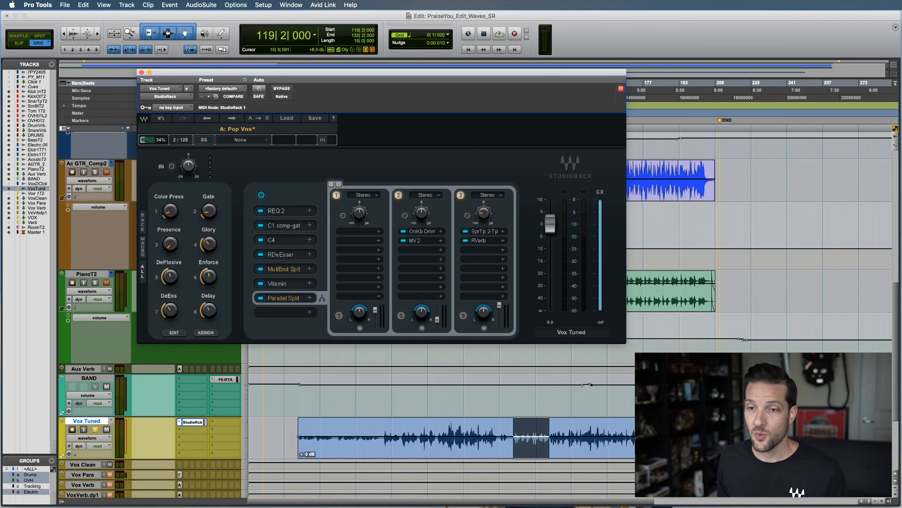
Switch to the Waves account page in Safari and open the StudioRack Free page
key("super+Tab")
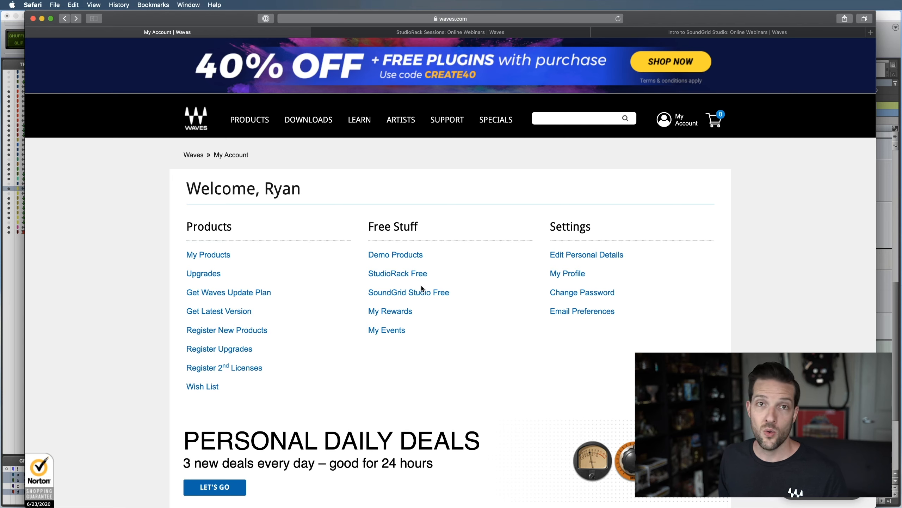
left_click(389, 274)
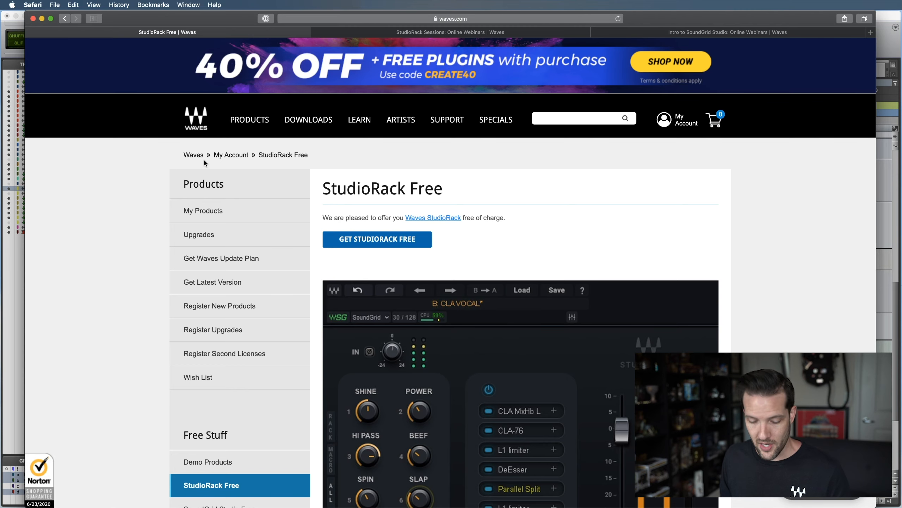
Return to Pro Tools and view the Vox Tuned StudioRack in its Rack, Macro and All layouts
key("super+Tab")
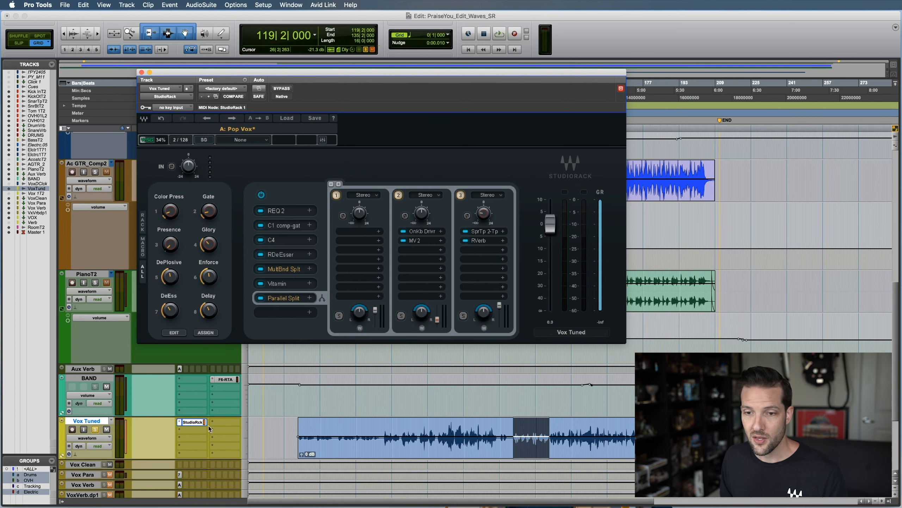
left_click(193, 422)
left_click(193, 422)
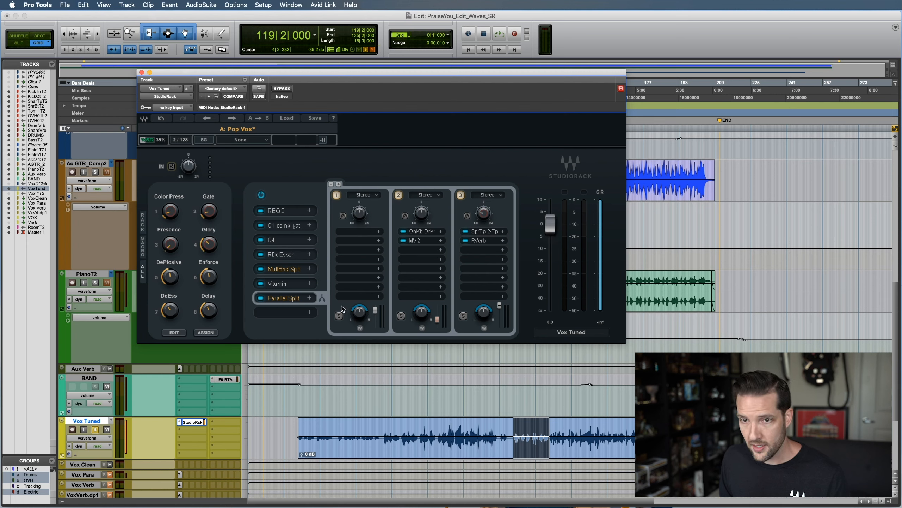
left_click(143, 227)
left_click(143, 253)
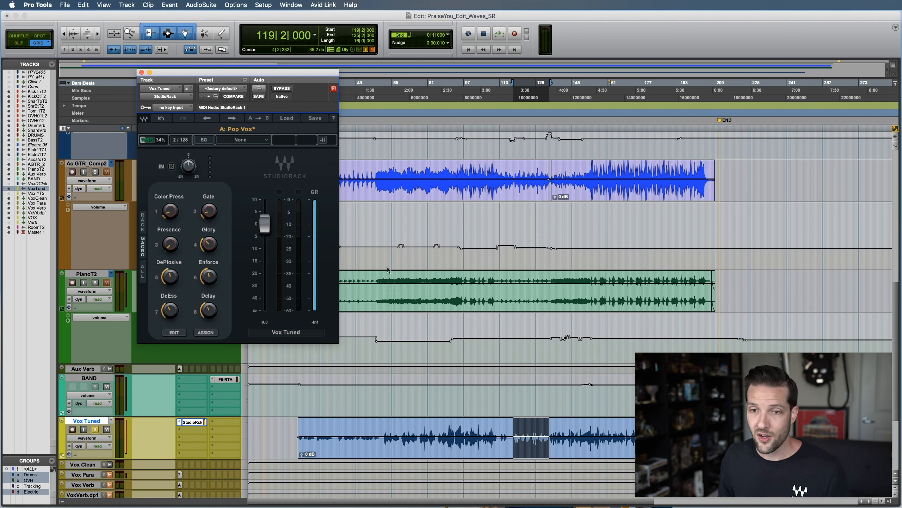
left_click(142, 271)
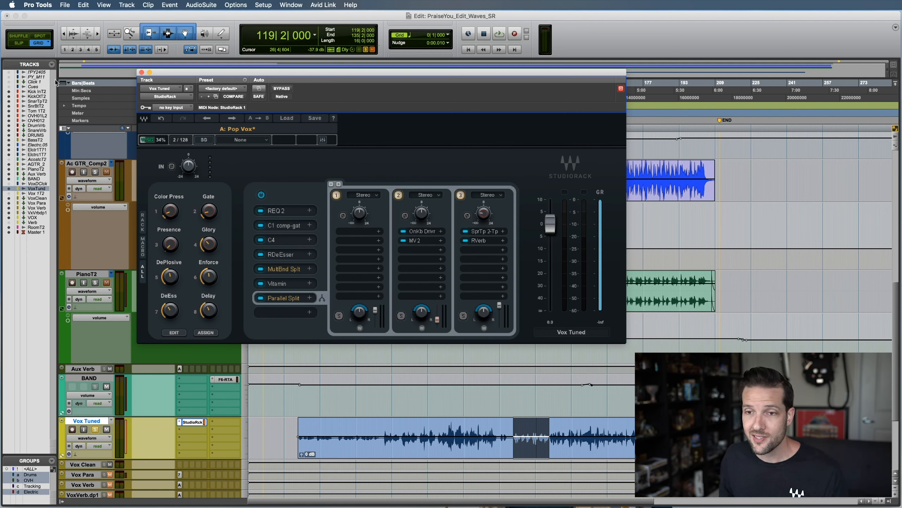
Search the rack's empty eighth slot for ns1, replace the search with vu, and load the VU Meter plugin
left_click(275, 312)
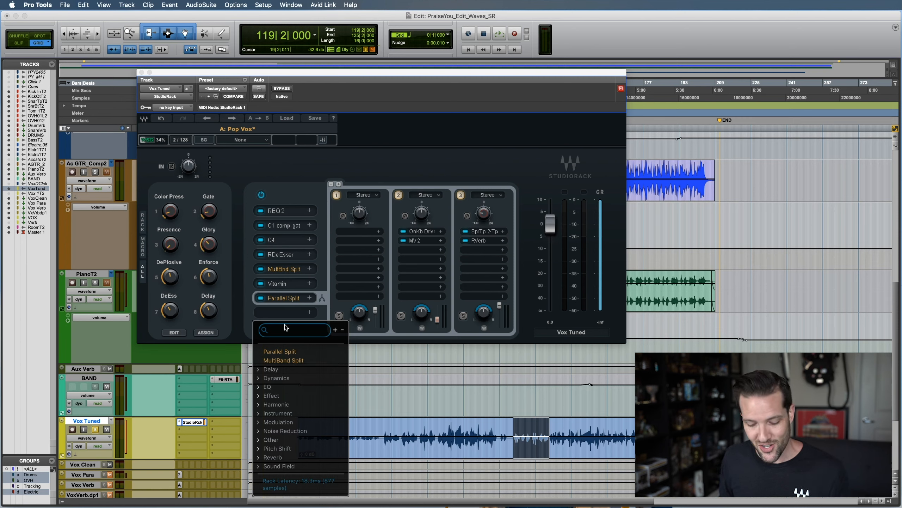
type("ns1")
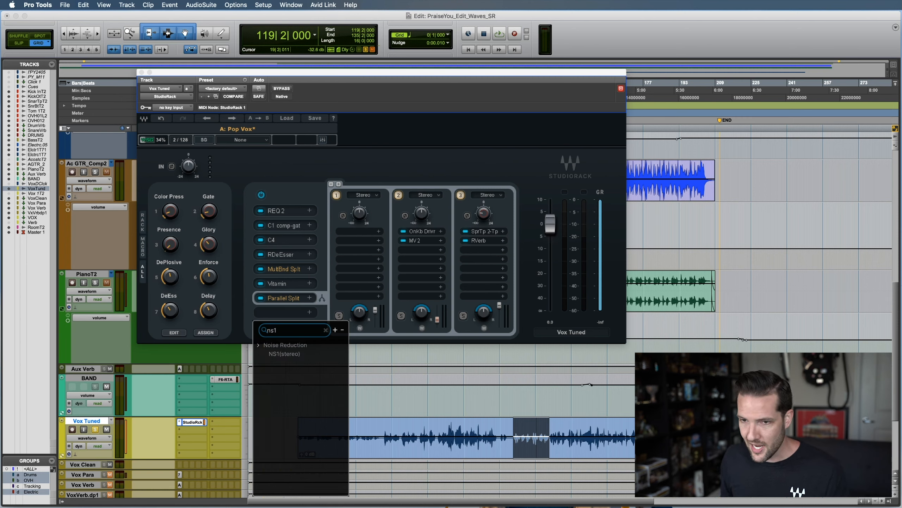
key("BackSpace")
key("BackSpace")
key("BackSpace")
type("vu")
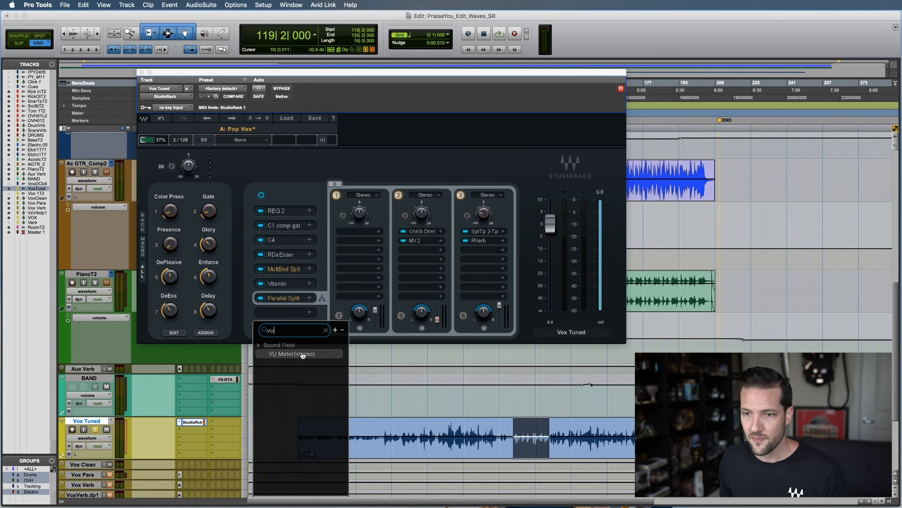
left_click(303, 354)
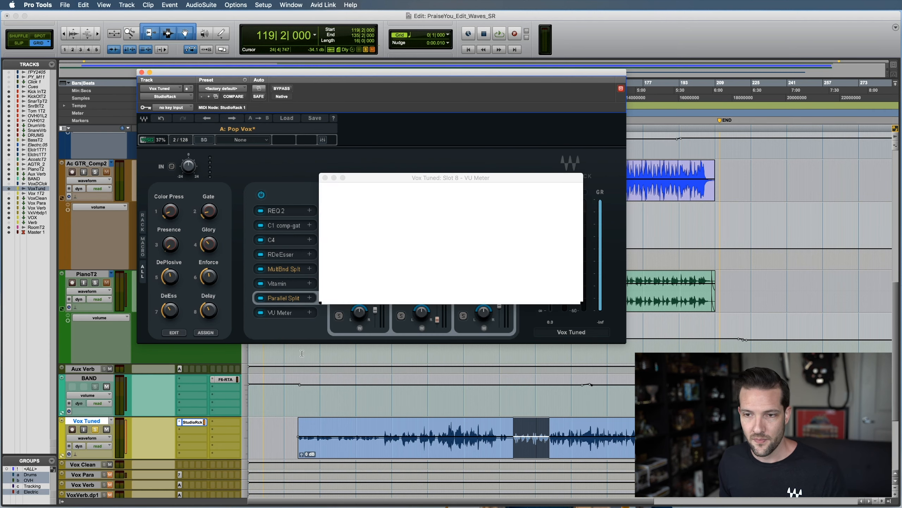
Pin the VU Meter window and place it clear of the plugin chain, over the rack's upper corner
left_click_drag(462, 170, 567, 252)
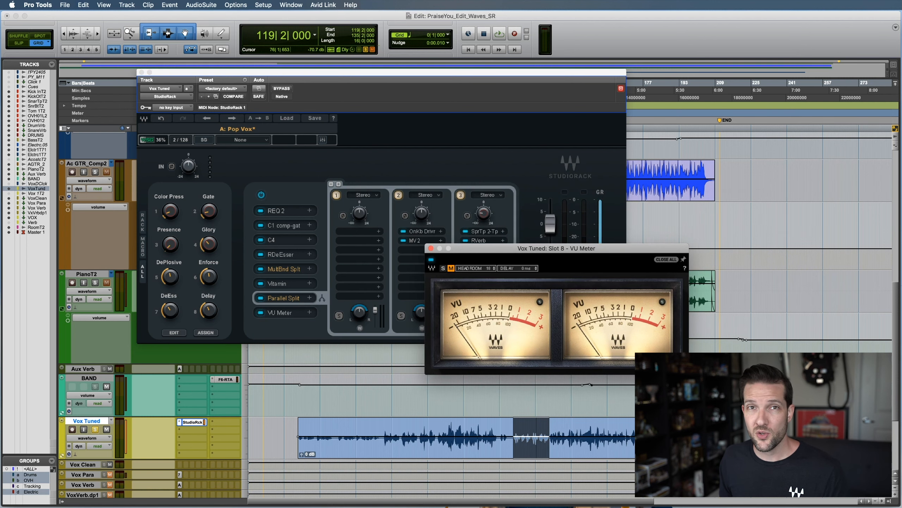
left_click_drag(511, 248, 601, 184)
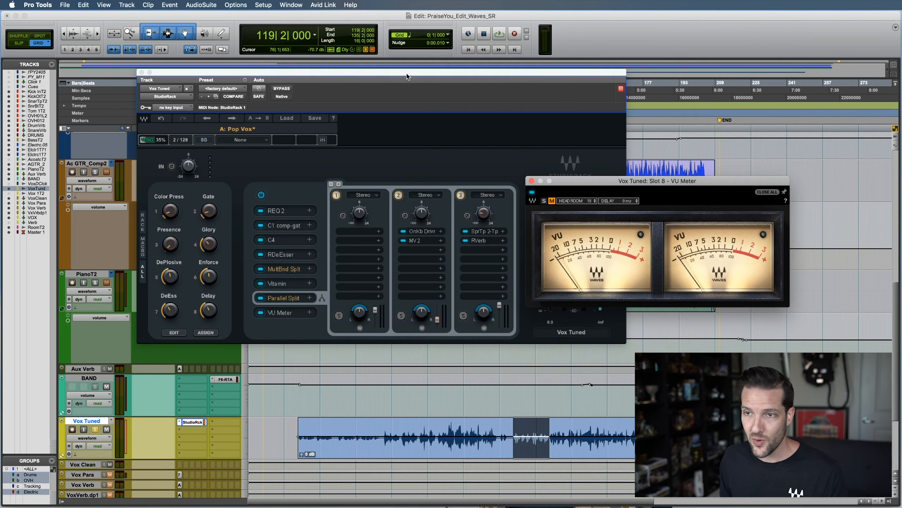
left_click_drag(702, 183, 652, 64)
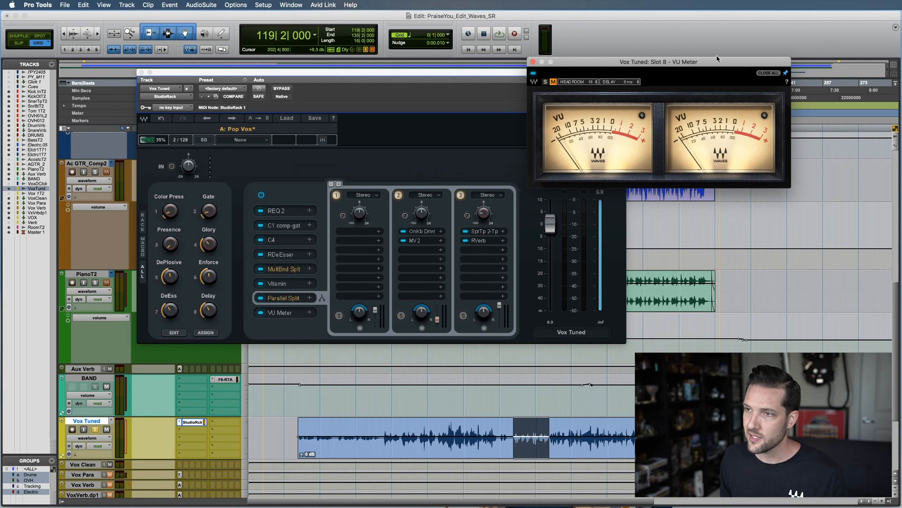
left_click_drag(717, 59, 741, 41)
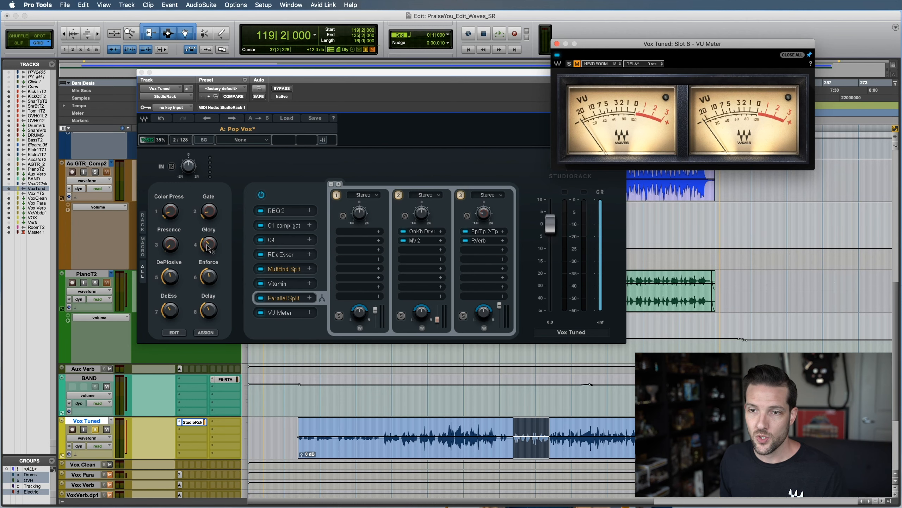
Open the REQ 2 plugin from slot 1, pin its window and arrange it below the VU Meter
left_click(285, 211)
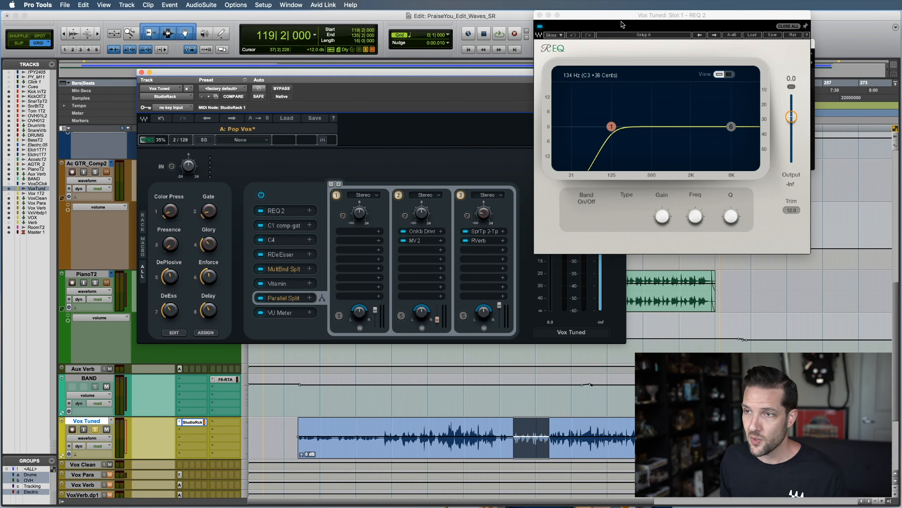
left_click_drag(623, 25, 577, 209)
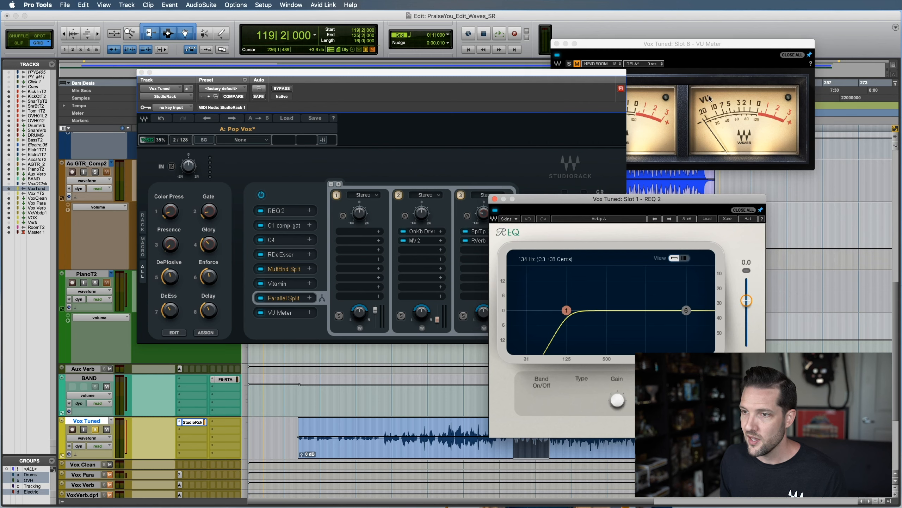
left_click_drag(684, 43, 698, 38)
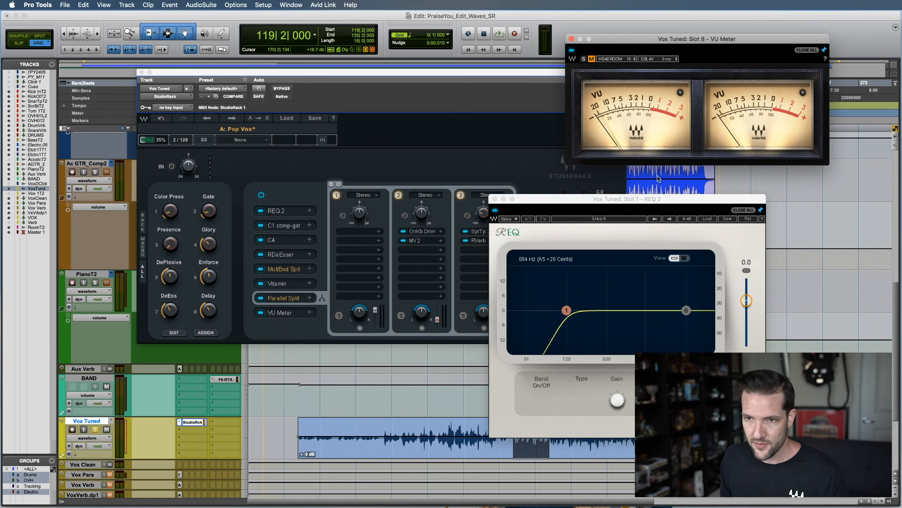
Open the C1 comp-gate from slot 2, pin it beside the REQ 2 window, and bring all three plugin windows into view
left_click(287, 227)
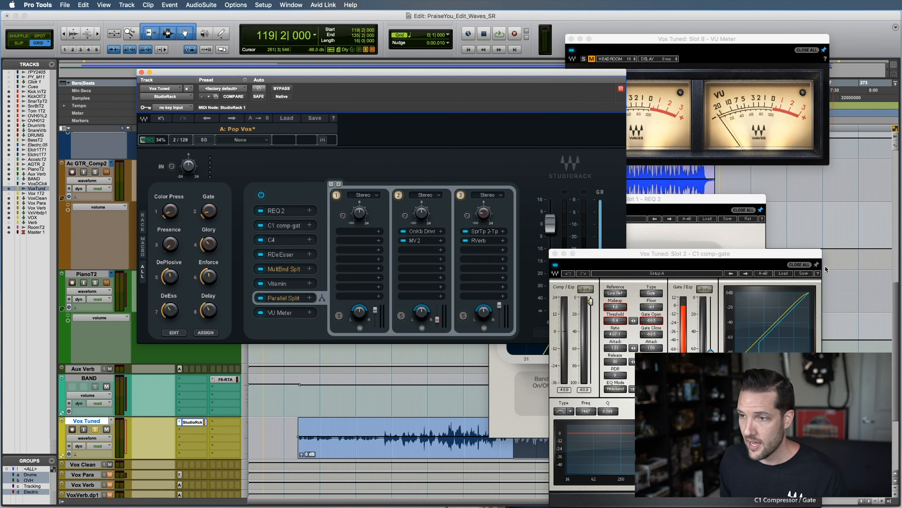
left_click_drag(755, 259, 416, 214)
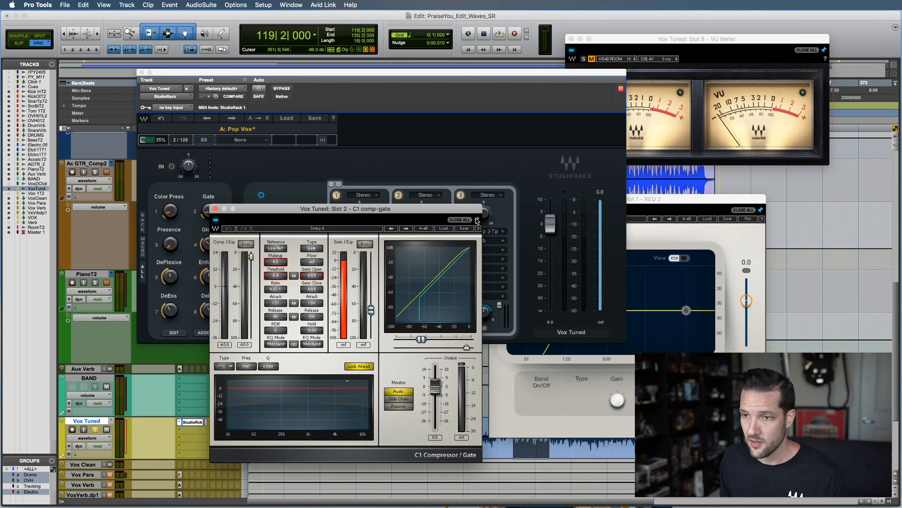
left_click(695, 216)
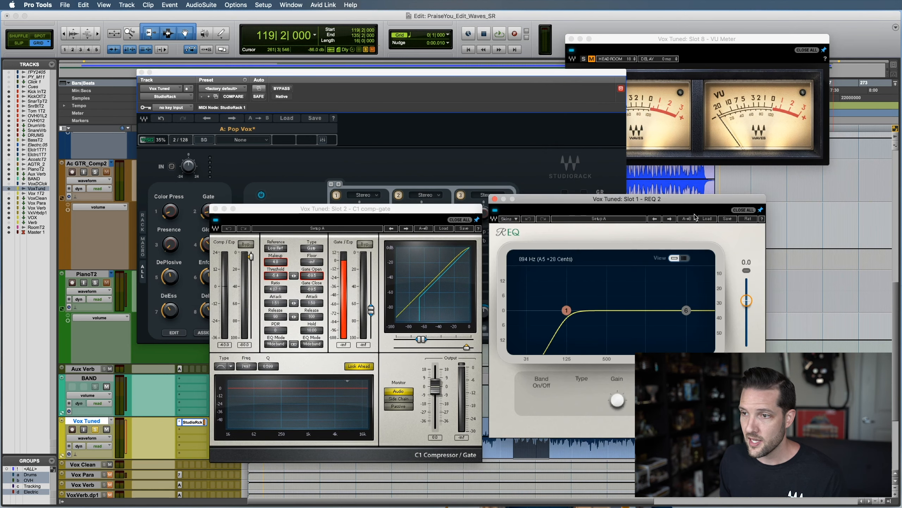
left_click(698, 73)
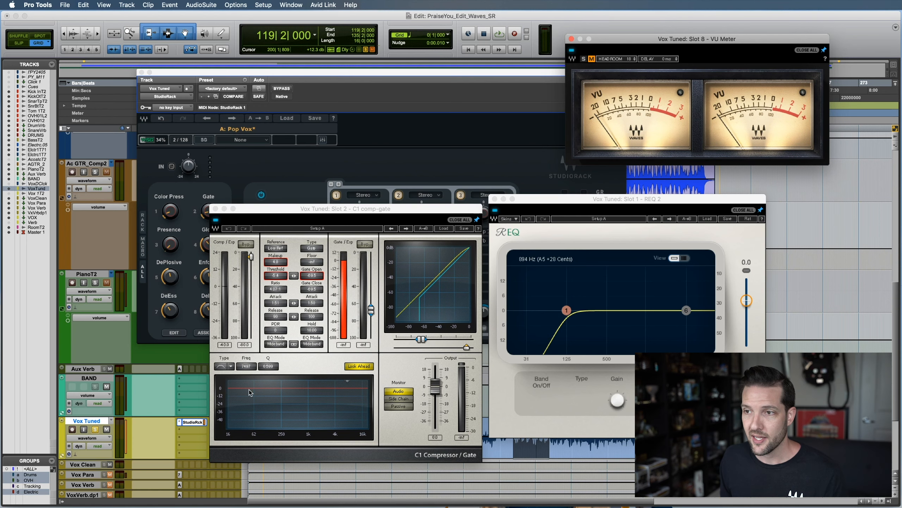
Hide and reopen the Vox Tuned StudioRack with its pinned windows, and close all of the individual plugin windows together
left_click(192, 424)
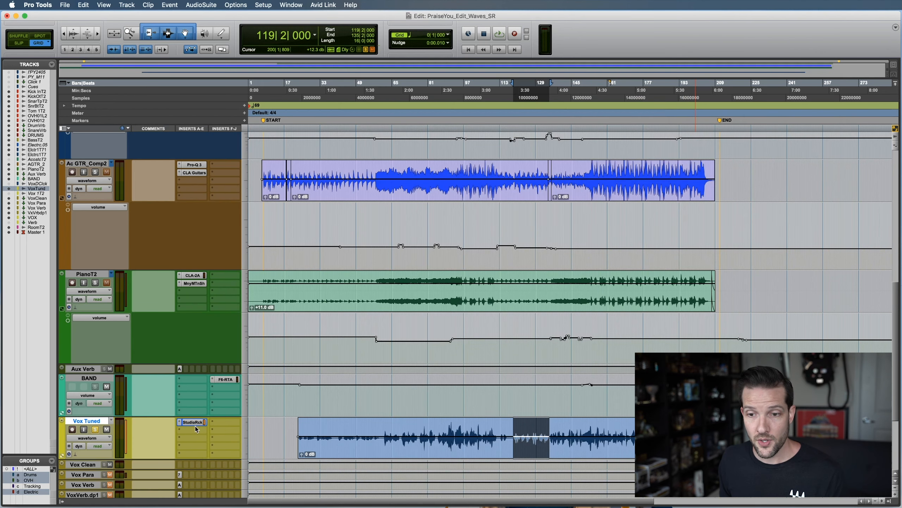
left_click(195, 422)
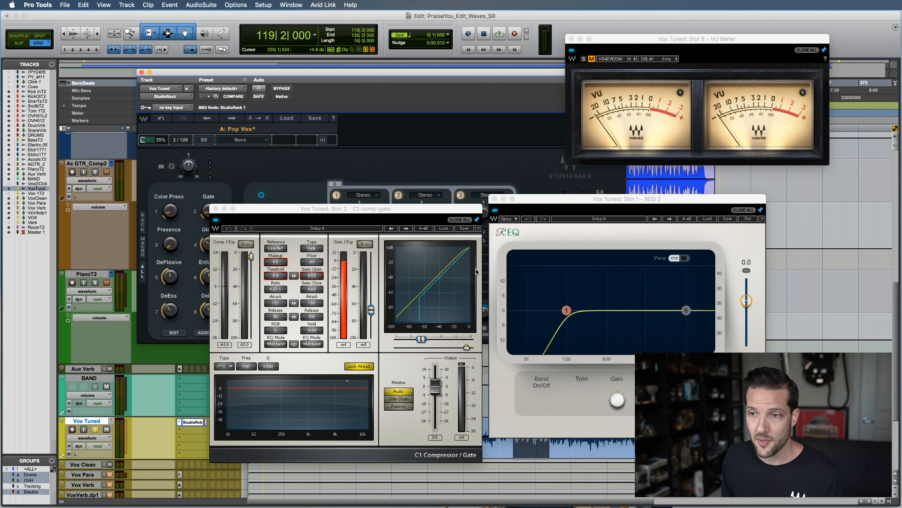
left_click(457, 221)
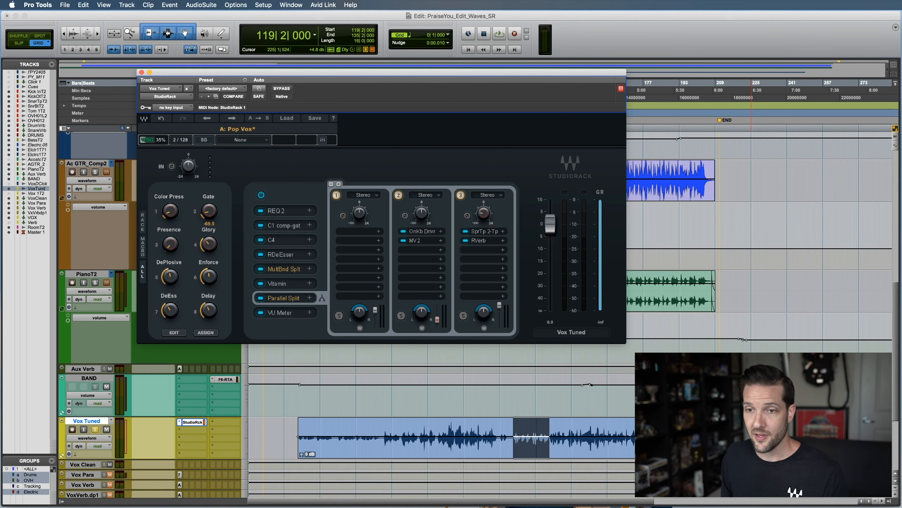
Try to reorder REQ 2 in the StudioRack chain by moving it down to the C4 slot
left_click_drag(361, 74, 359, 68)
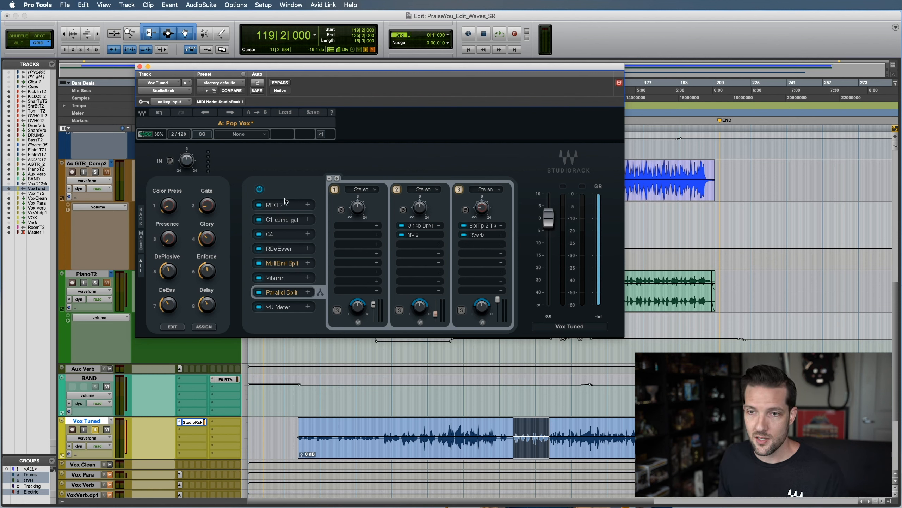
left_click_drag(284, 206, 285, 236)
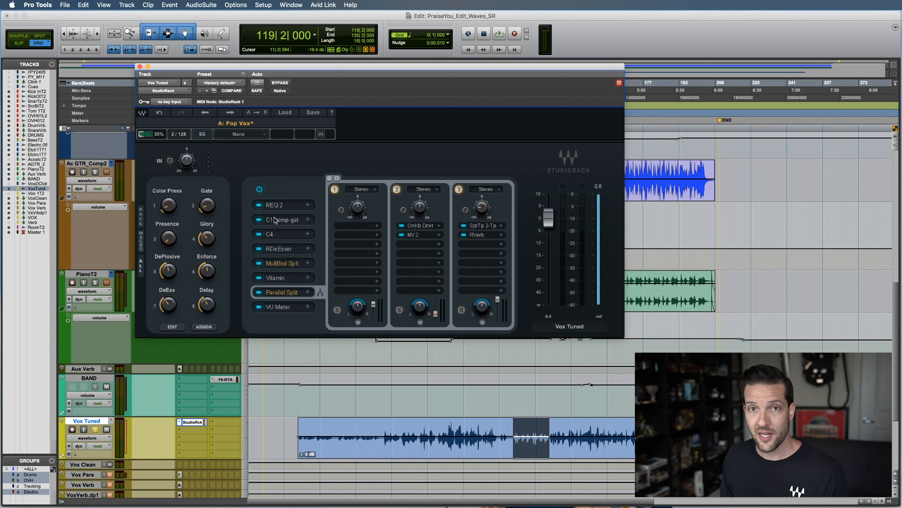
mouse_move(292, 207)
left_mouse_down()
mouse_move(289, 236)
mouse_move(292, 205)
left_mouse_up()
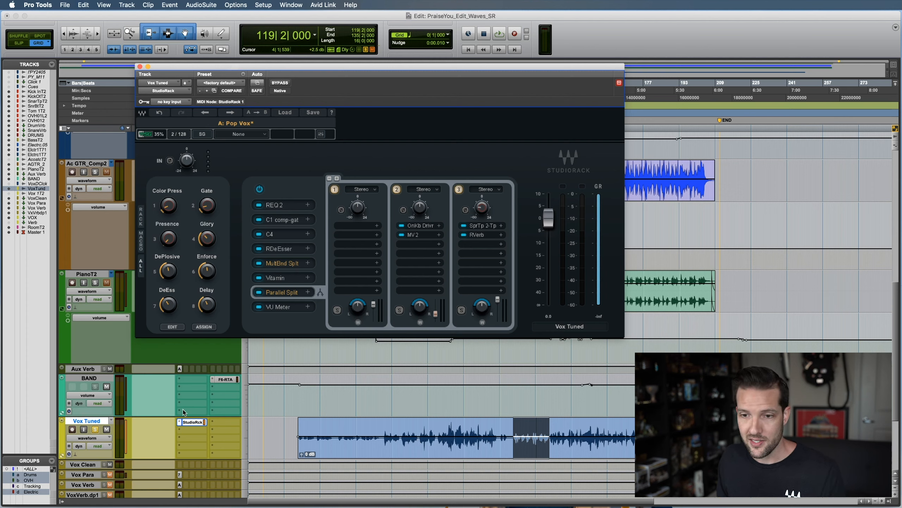
Search the plugins for Vox Tuned's first insert for studi and choose StudioRack (mono)
left_click(179, 422)
key("Escape")
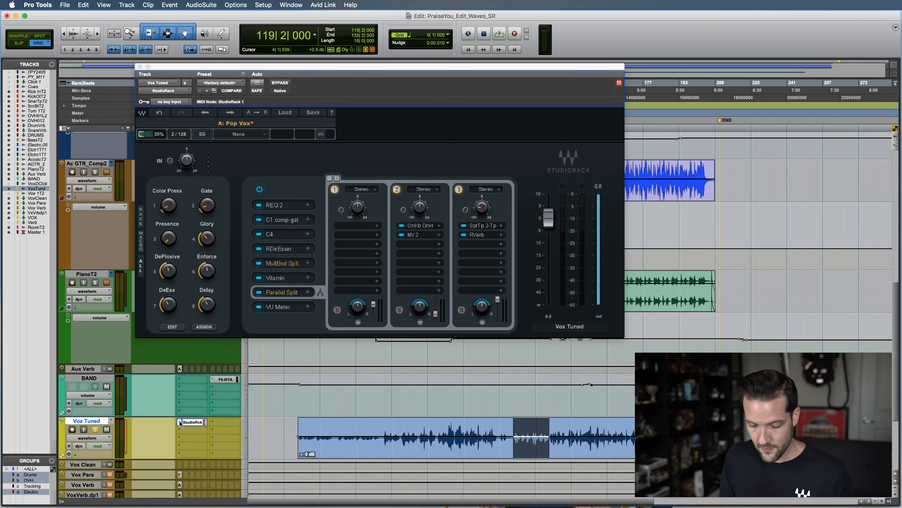
left_click(180, 422)
type("studi")
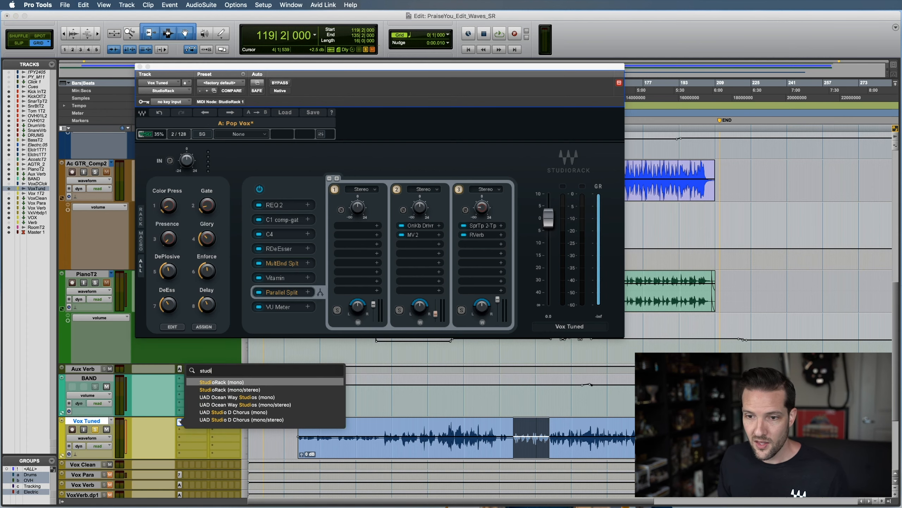
left_click(258, 381)
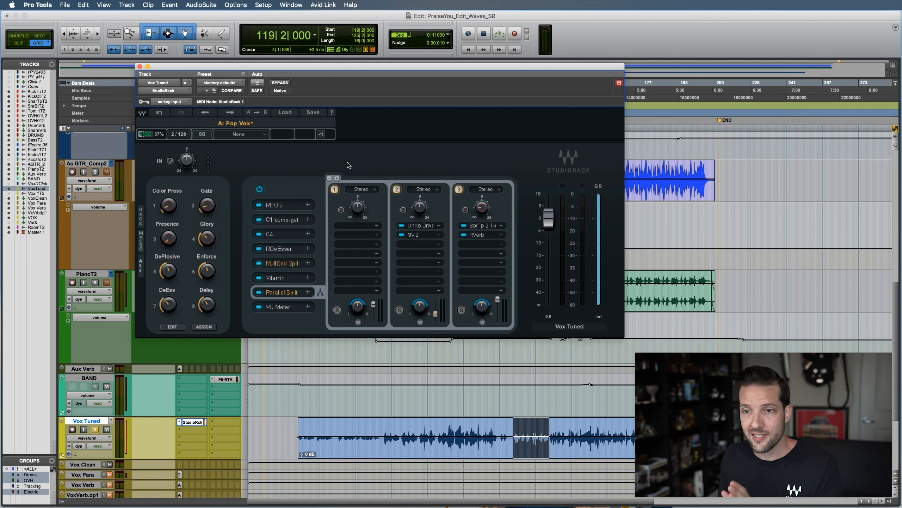
View the C1 comp-gate plugin in slot 2 of the rack and close its window
left_click(292, 221)
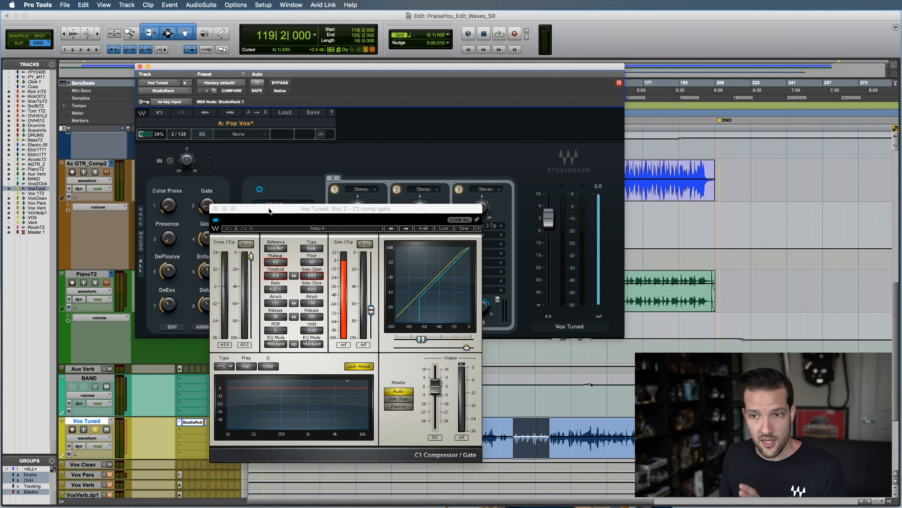
left_click_drag(269, 209, 270, 203)
left_click(216, 203)
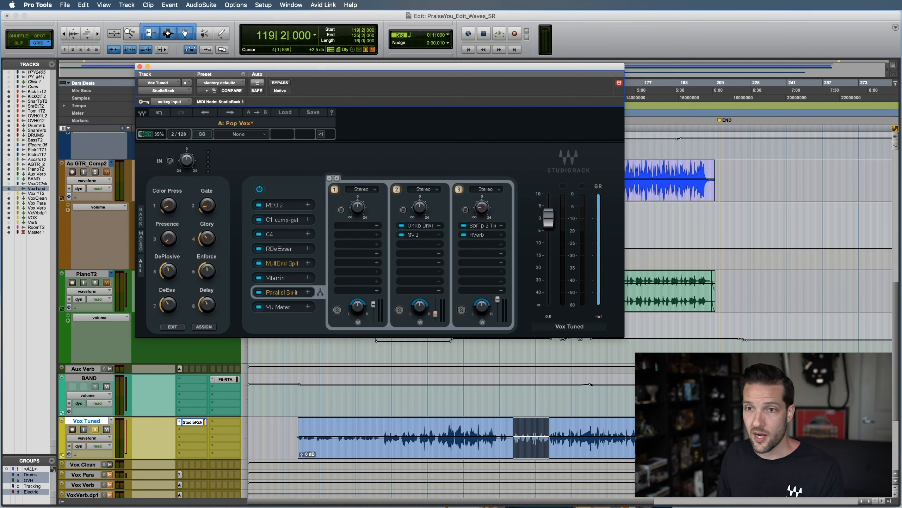
Reopen the C1 comp-gate plugin window from the rack
left_click_drag(353, 70, 353, 70)
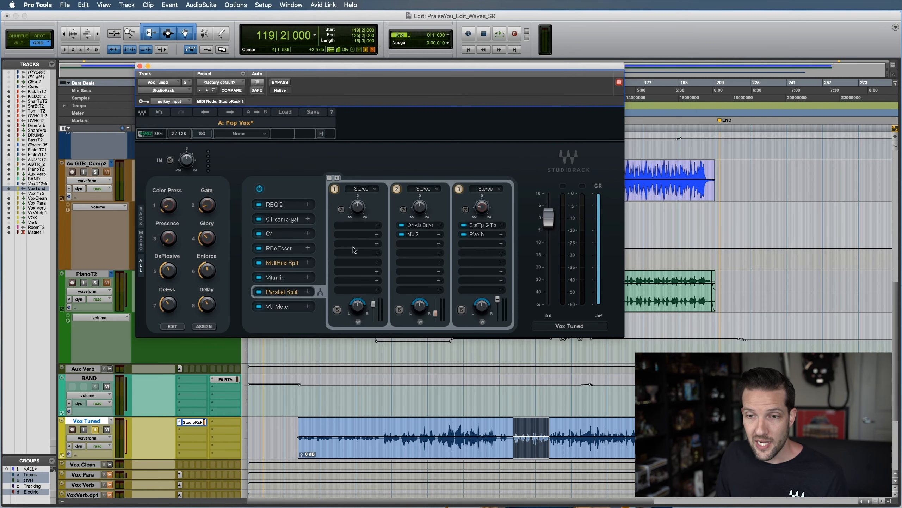
left_click(291, 220)
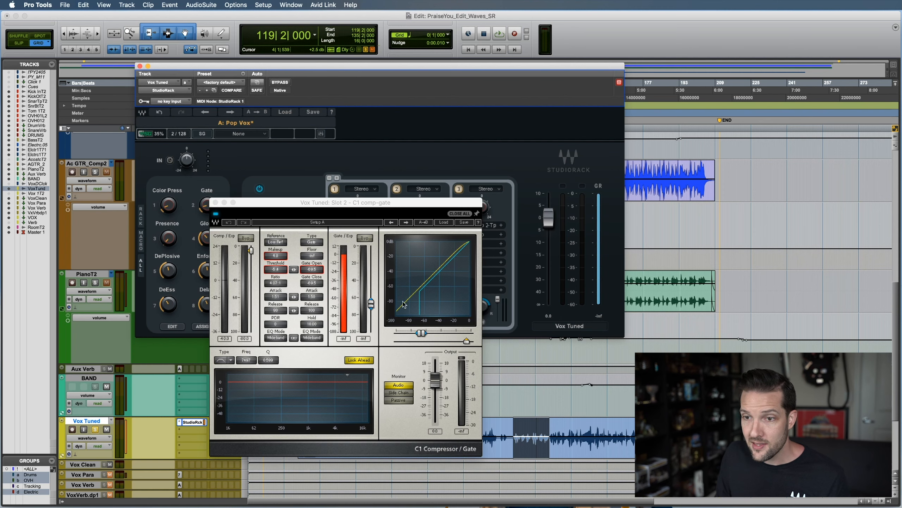
Close the C1 comp-gate window and save the StudioRack chain to the preset menu as StudioRack - Demo
left_click(215, 203)
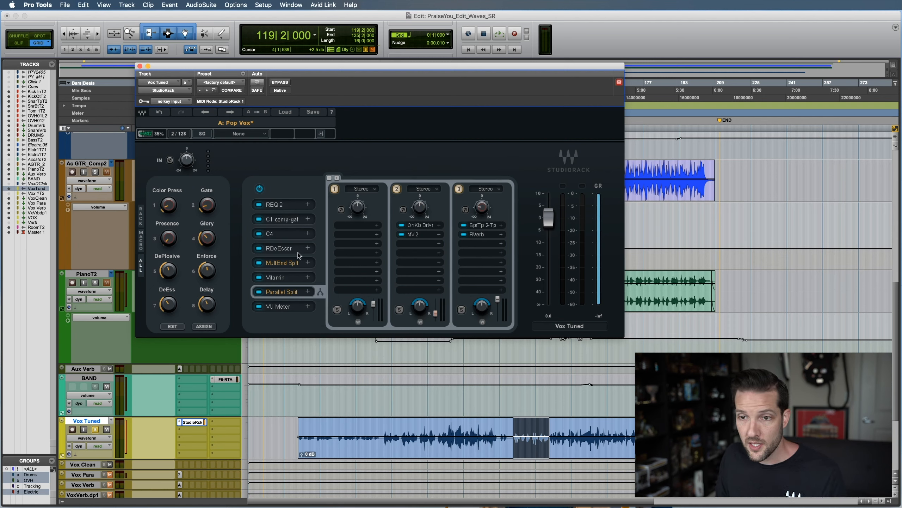
left_click(314, 113)
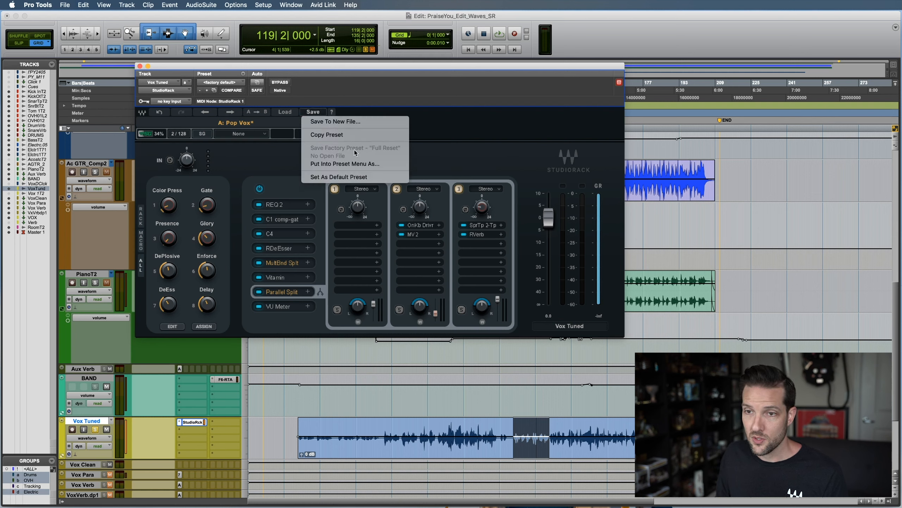
left_click(360, 164)
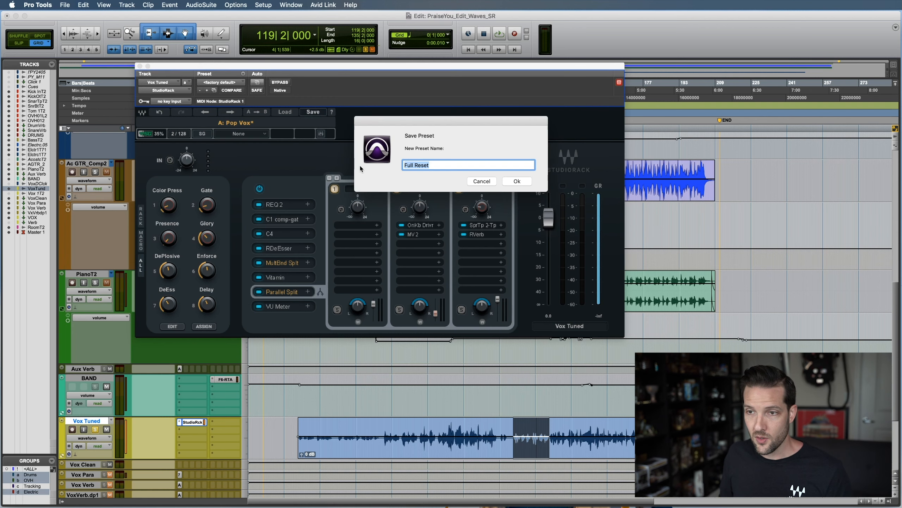
type("Studi")
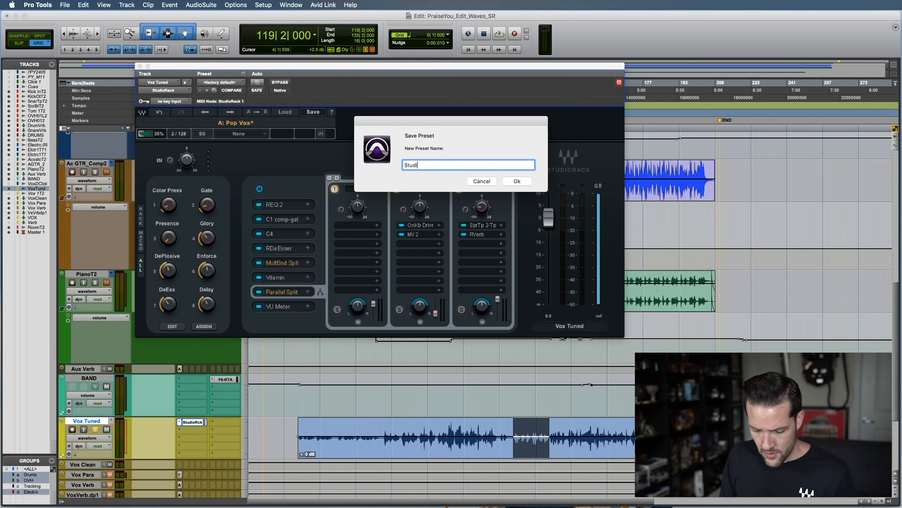
type("oRack ")
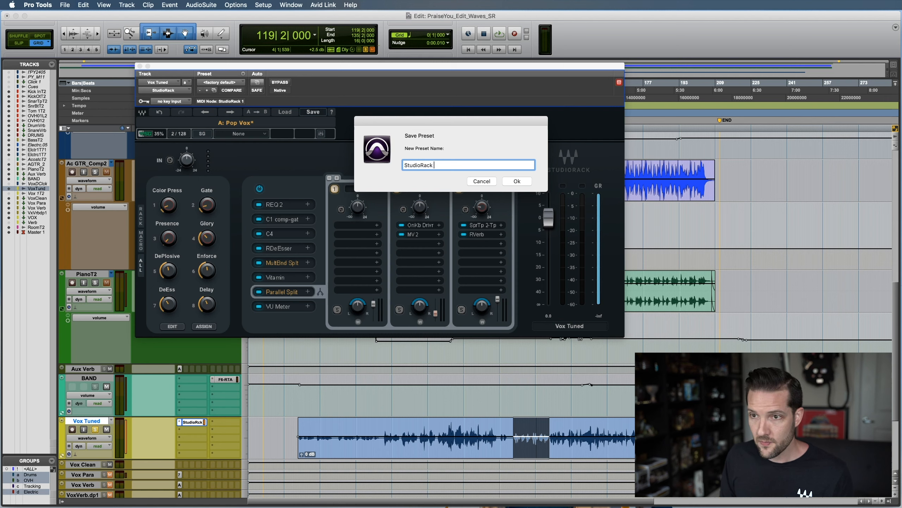
type("- Demo")
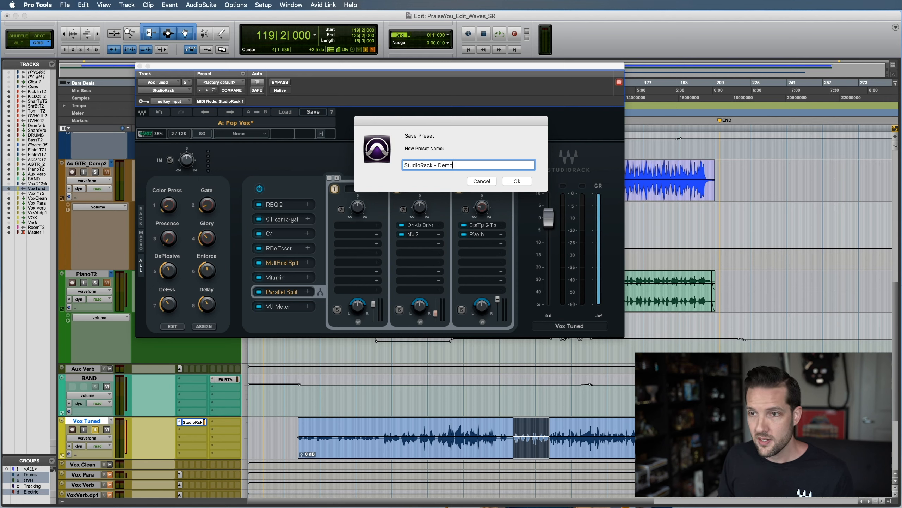
key("Return")
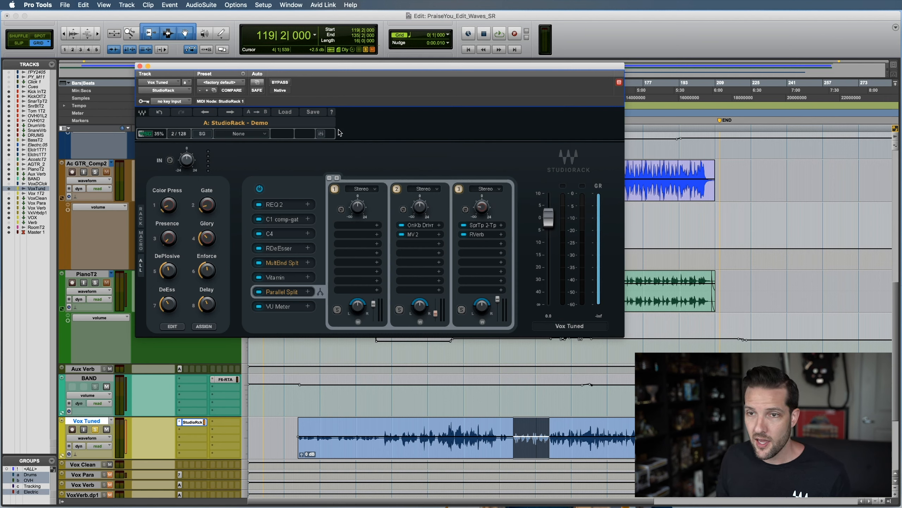
Examine the user presets in StudioRack's list of loadable presets
left_click(285, 113)
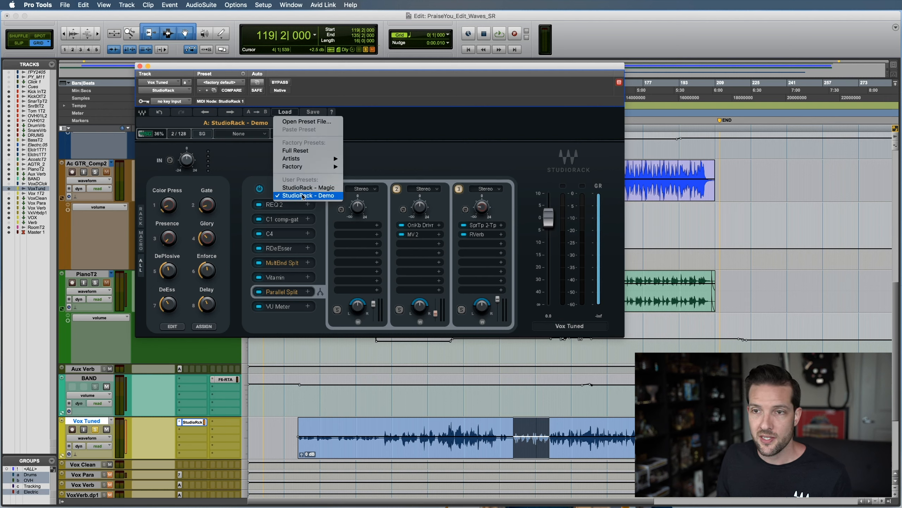
left_click(394, 160)
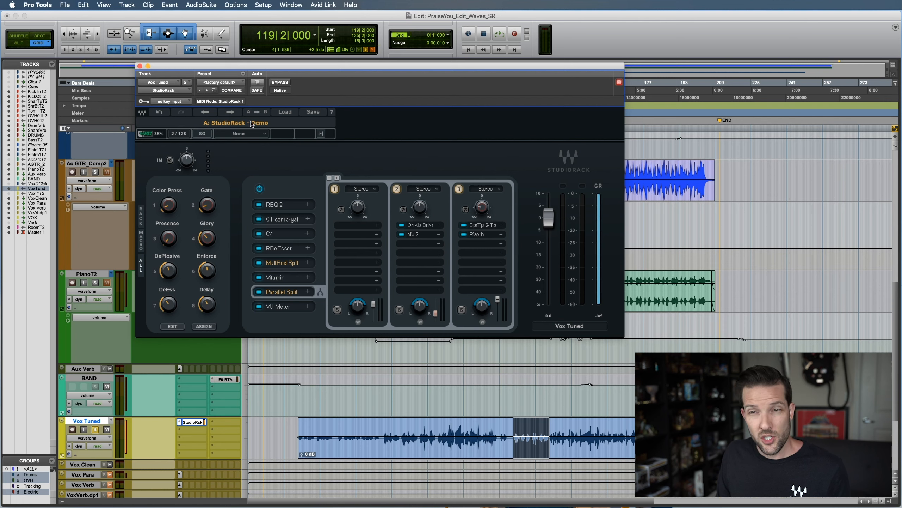
left_click(291, 113)
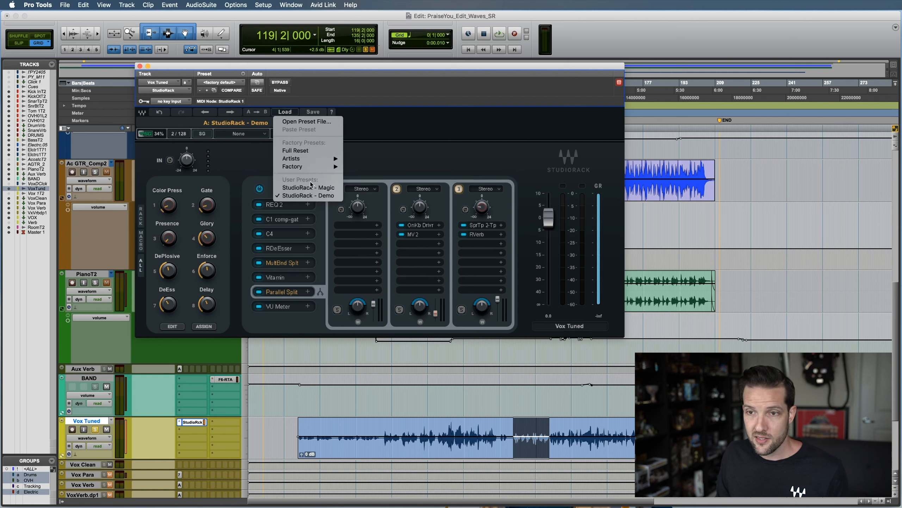
left_click(388, 156)
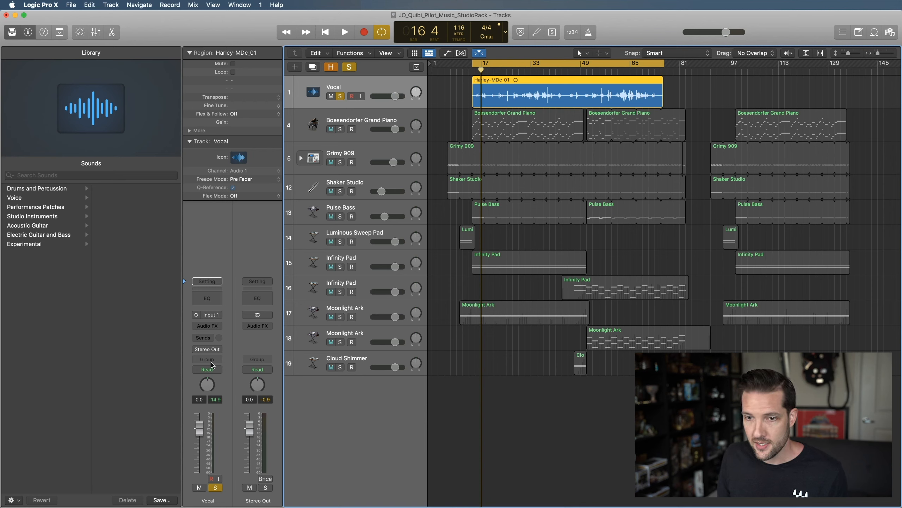
In Logic Pro X, insert StudioRack (m->s) as an audio effect on the Vocal track
left_click(209, 325)
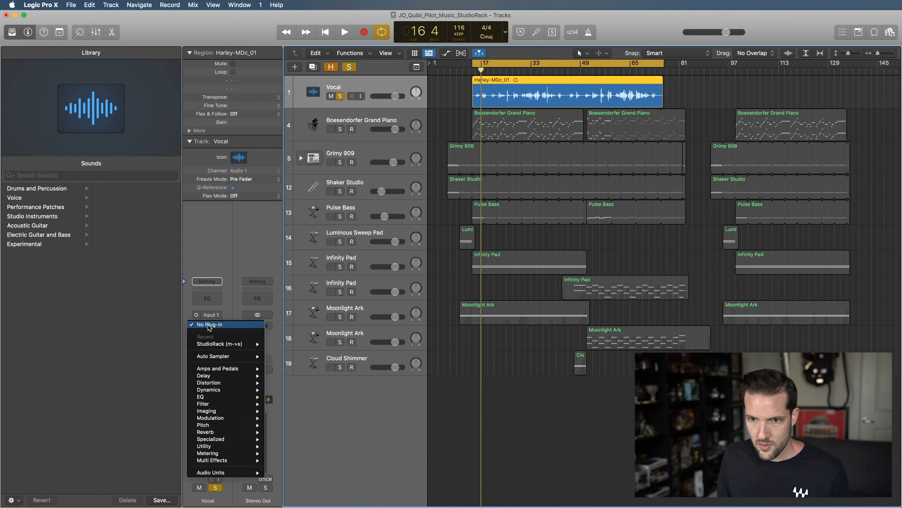
mouse_move(219, 348)
left_click(297, 344)
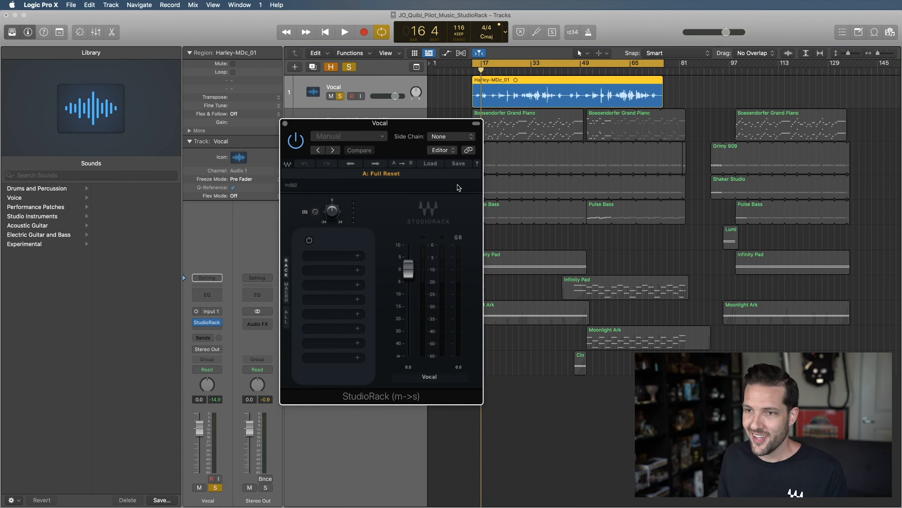
Load the StudioRack - Demo user preset into the Vocal track's StudioRack and reposition its window
left_click(431, 163)
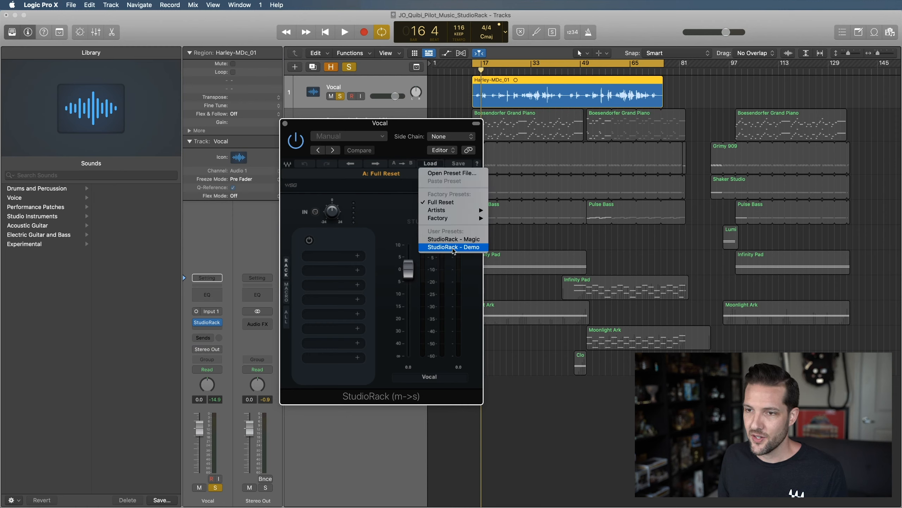
left_click(453, 247)
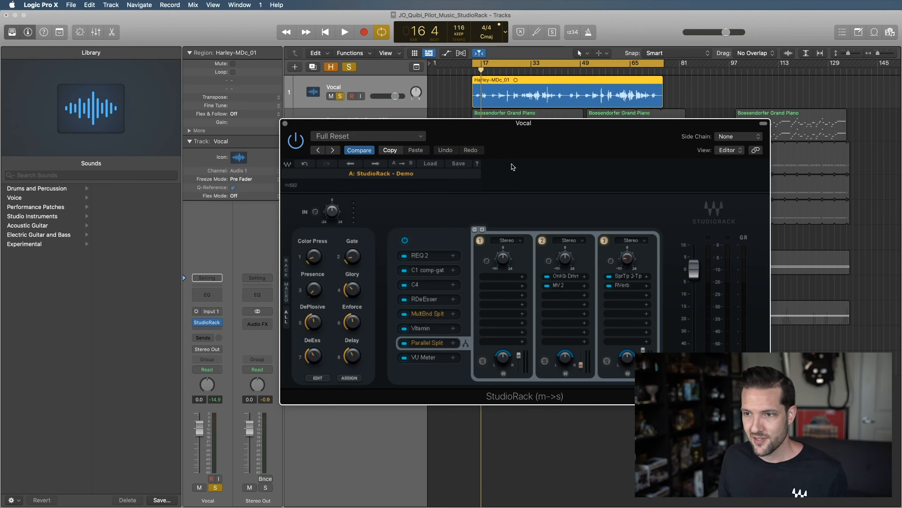
left_click_drag(556, 126, 539, 110)
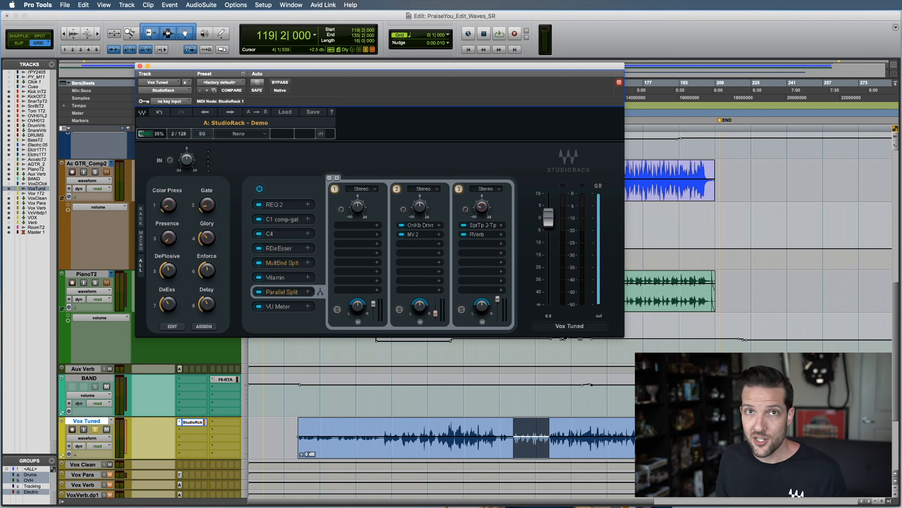
Back in Pro Tools, display the MultiBand Split racks in Vox Tuned's StudioRack and add bands for a total of five
left_click(278, 266)
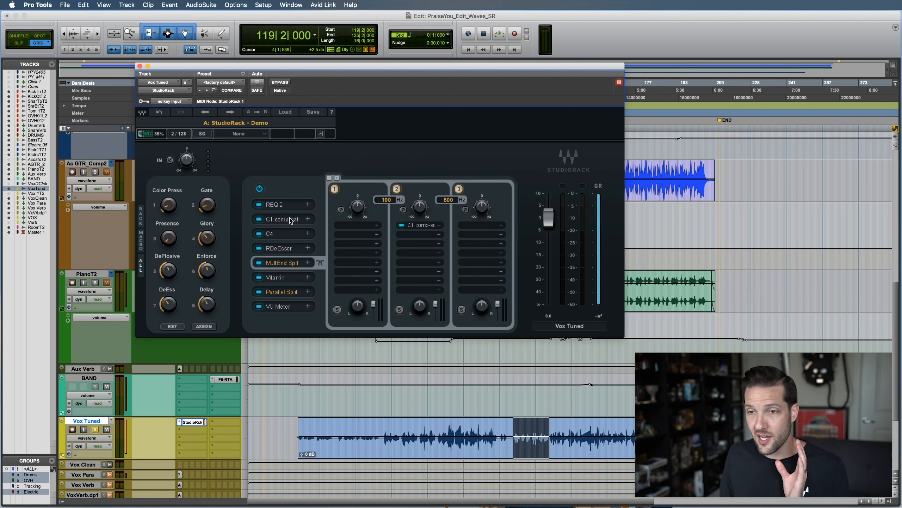
left_click(337, 178)
left_click(337, 179)
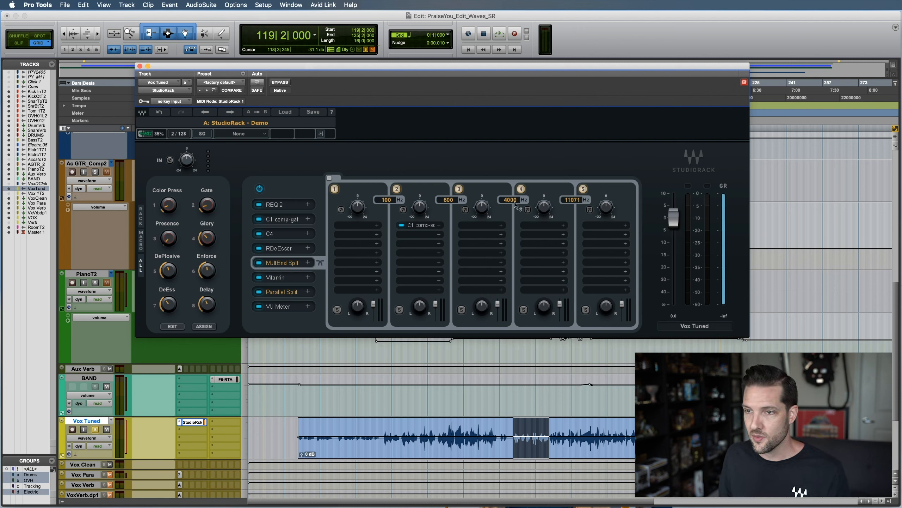
Set the crossover between bands 3 and 4 to 9426 Hz and disable bands 4 and 5
left_click_drag(515, 205, 515, 249)
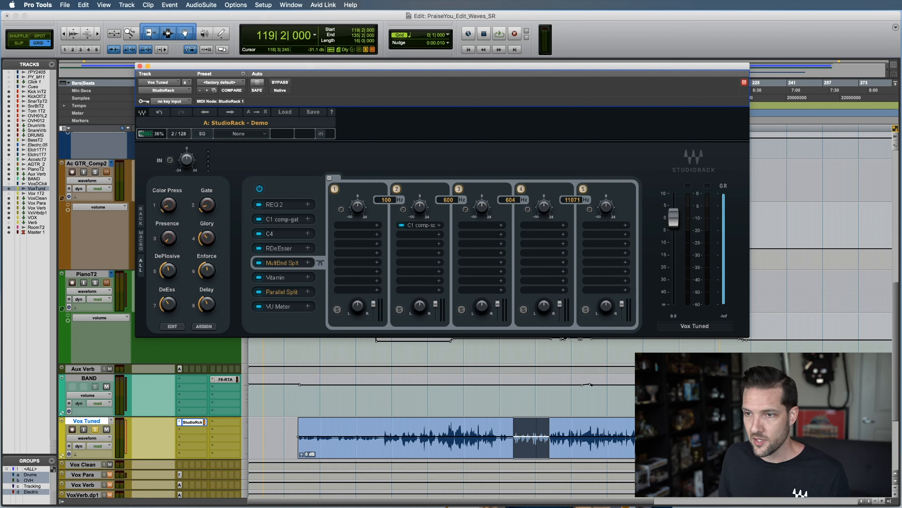
left_click_drag(515, 205, 515, 170)
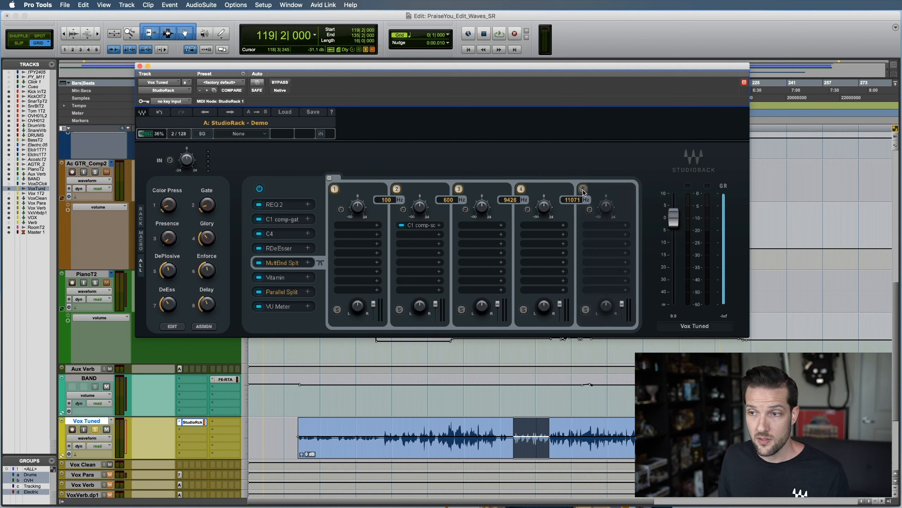
left_click(520, 189)
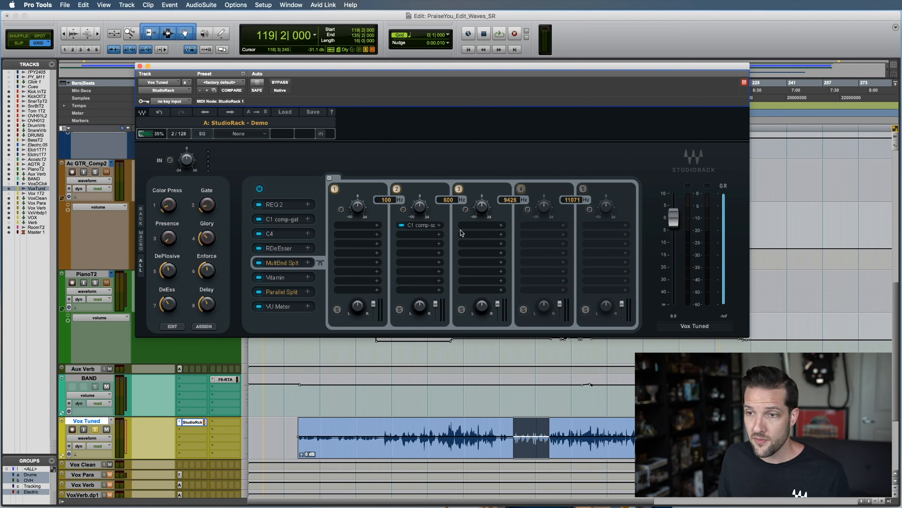
Toggle the switch beside band 3's gain knob on and off, and view the plugins available for band 1
left_click(466, 210)
left_click(466, 212)
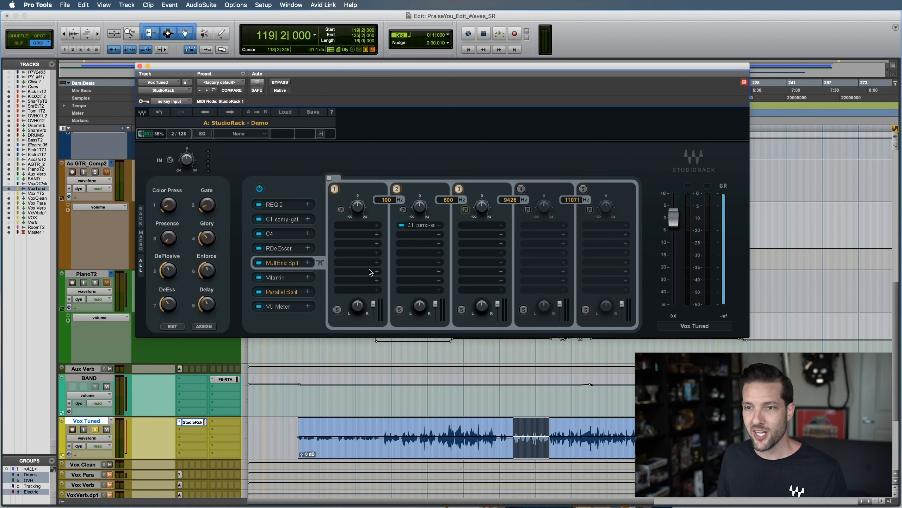
left_click(361, 243)
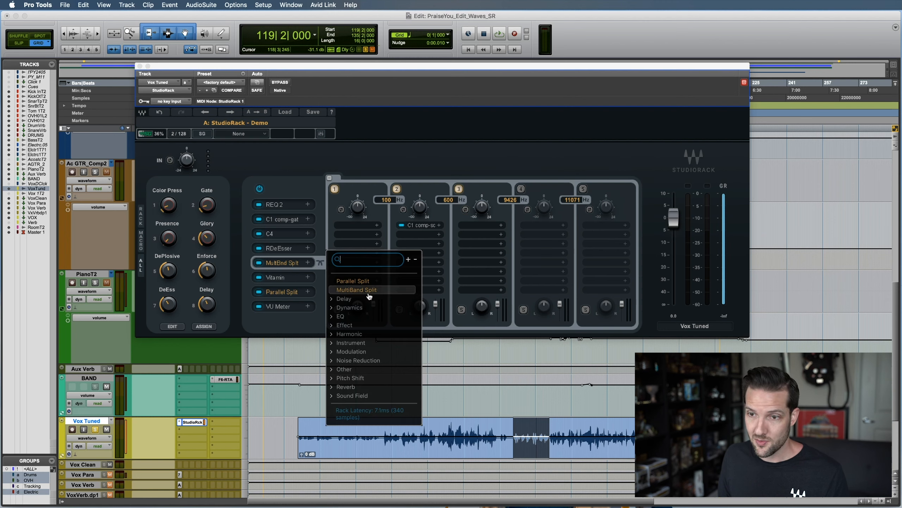
left_click(386, 159)
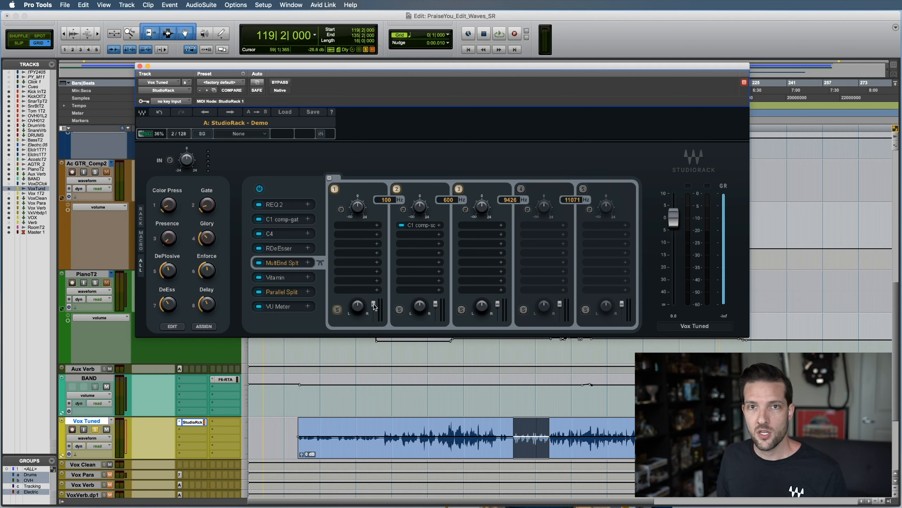
Lower band 1's output fader slightly and restore its level, trying a small move of MultiBand Split in the chain
left_click_drag(373, 306, 374, 311)
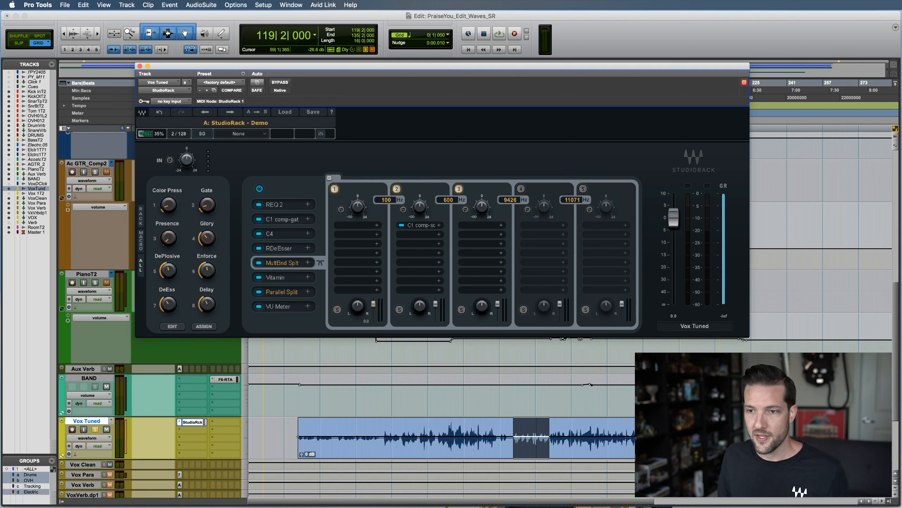
left_click(374, 308)
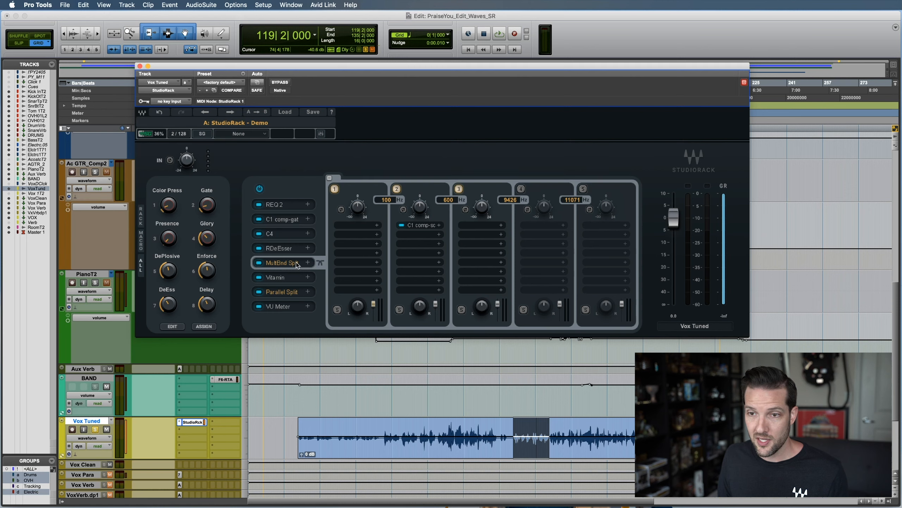
mouse_move(297, 265)
left_mouse_down()
mouse_move(300, 249)
mouse_move(292, 264)
left_mouse_up()
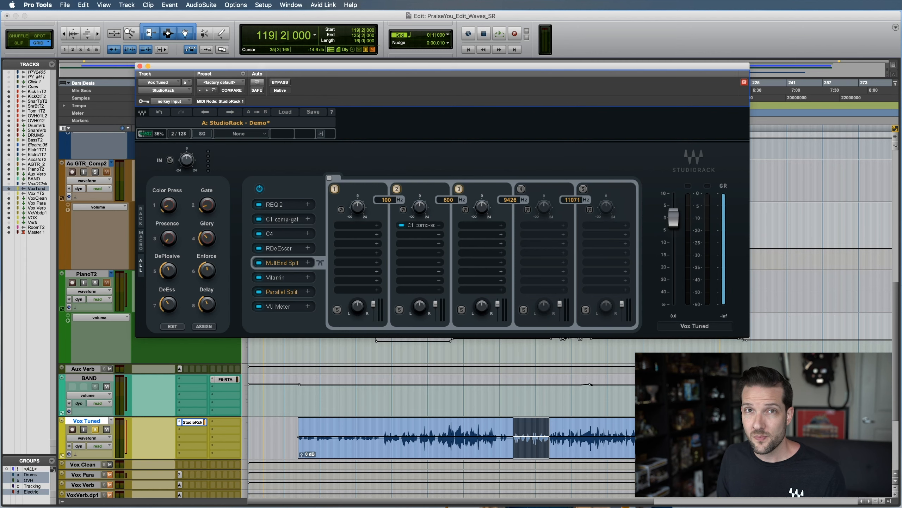
Display the Parallel Split racks and add more parallel racks for a total of eight
left_click(292, 292)
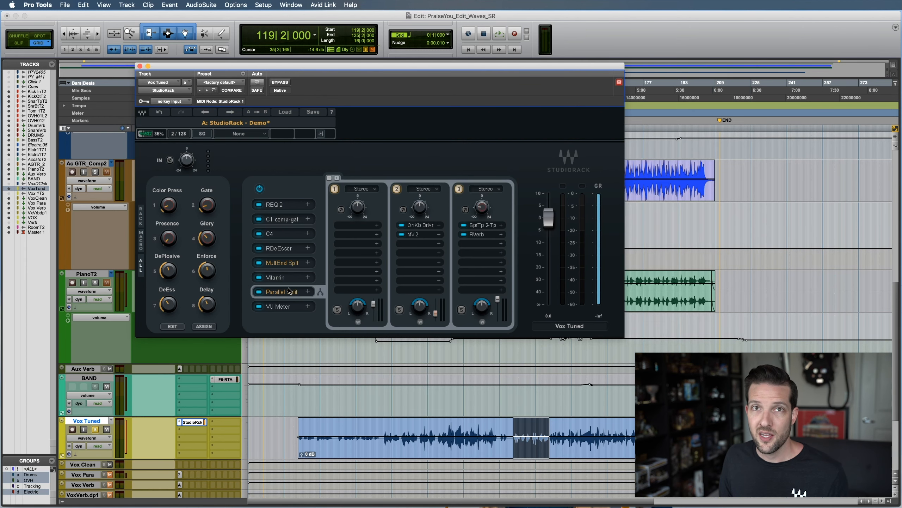
left_click(337, 178)
left_click(337, 178)
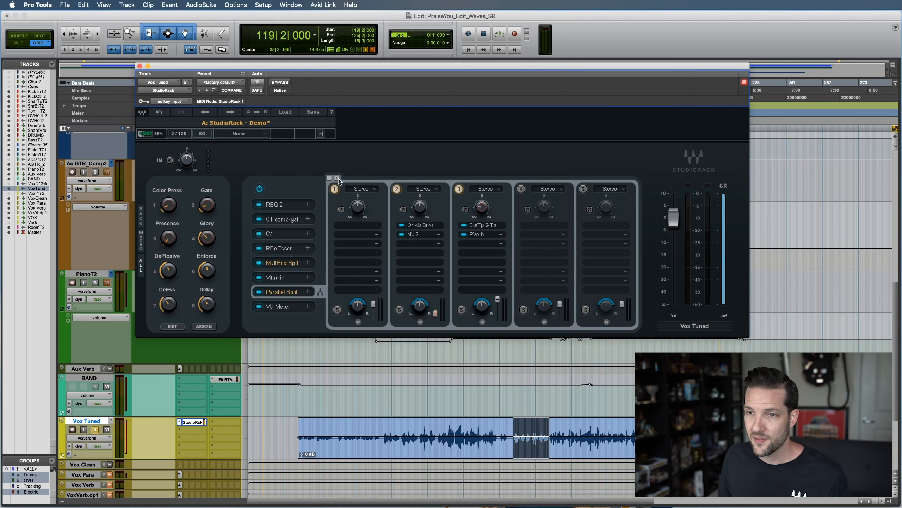
left_click(337, 178)
left_click(337, 177)
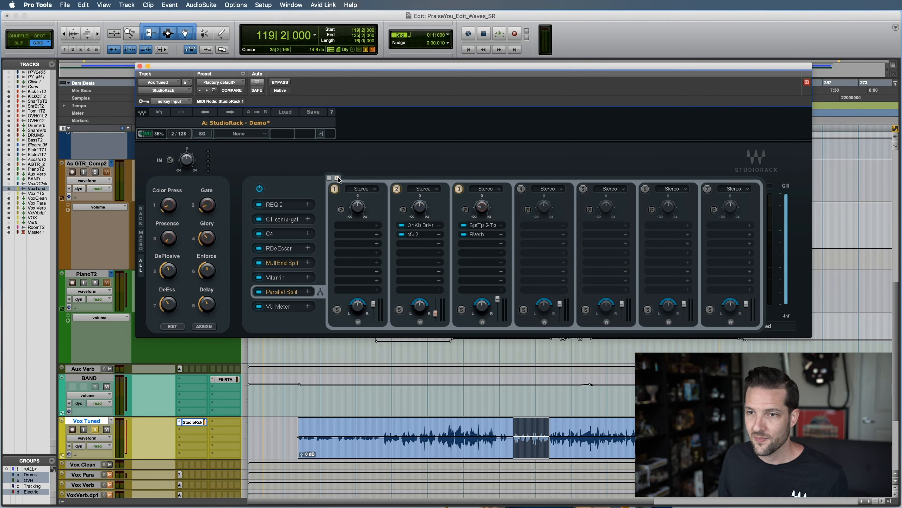
left_click(336, 178)
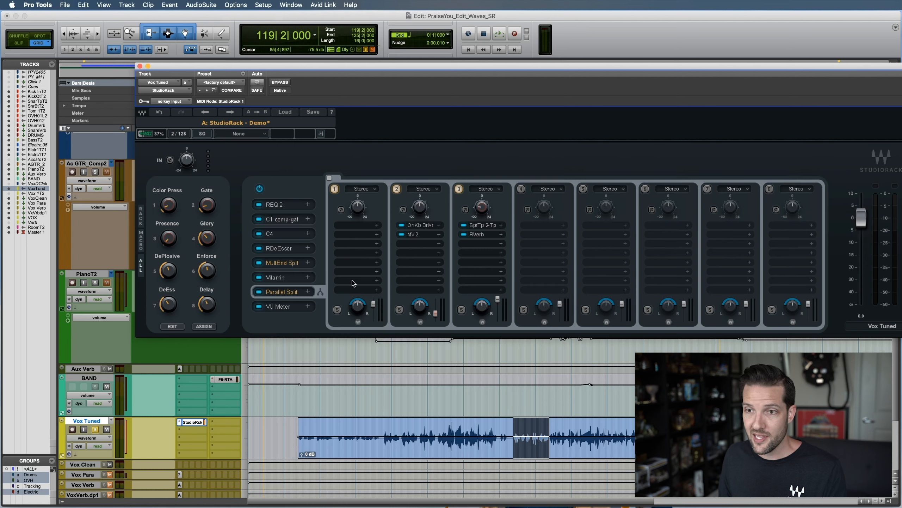
Examine the plugins available for the first parallel rack and its channel routing options
left_click(351, 226)
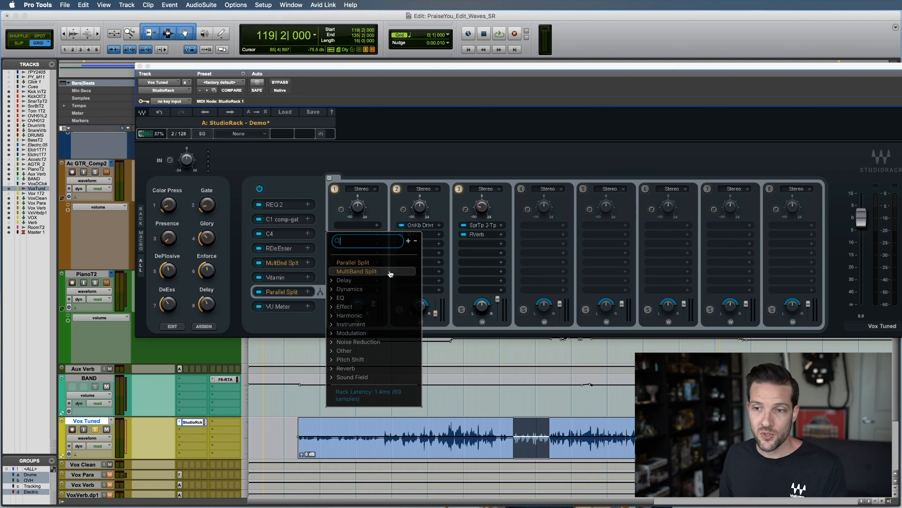
left_click(384, 160)
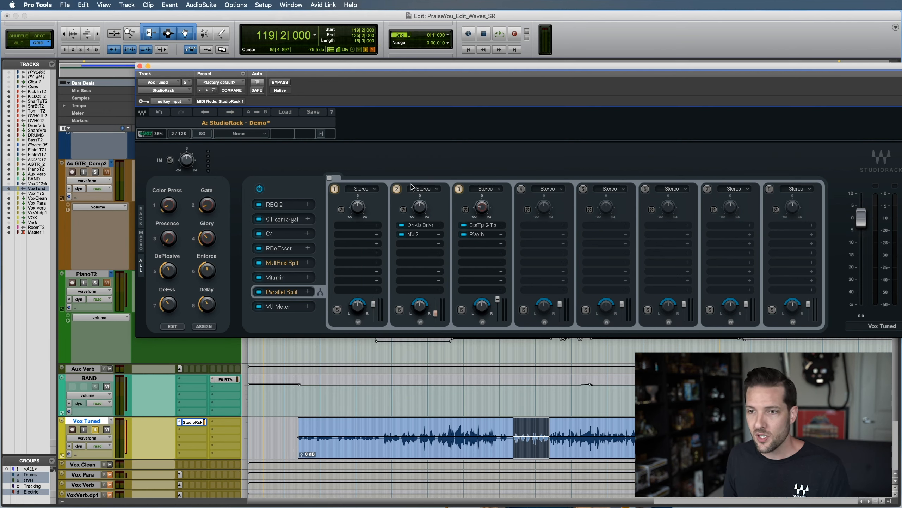
left_click(372, 190)
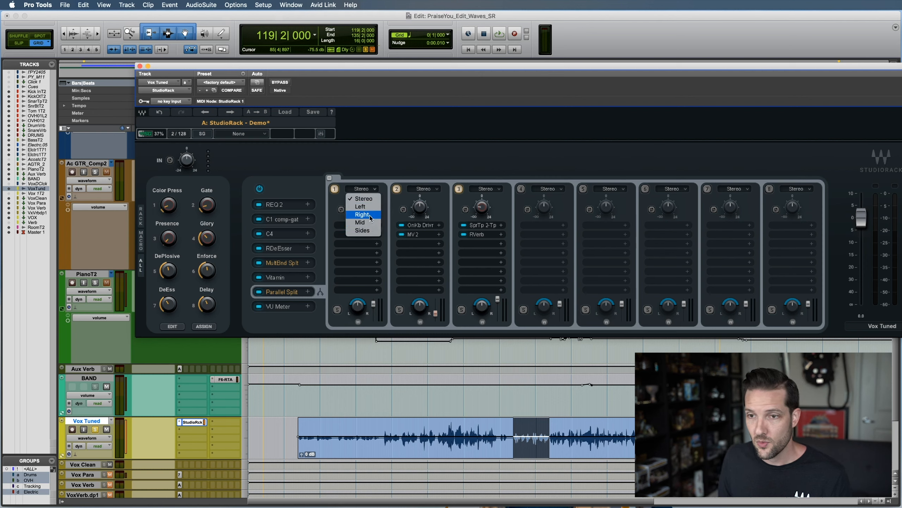
left_click(379, 166)
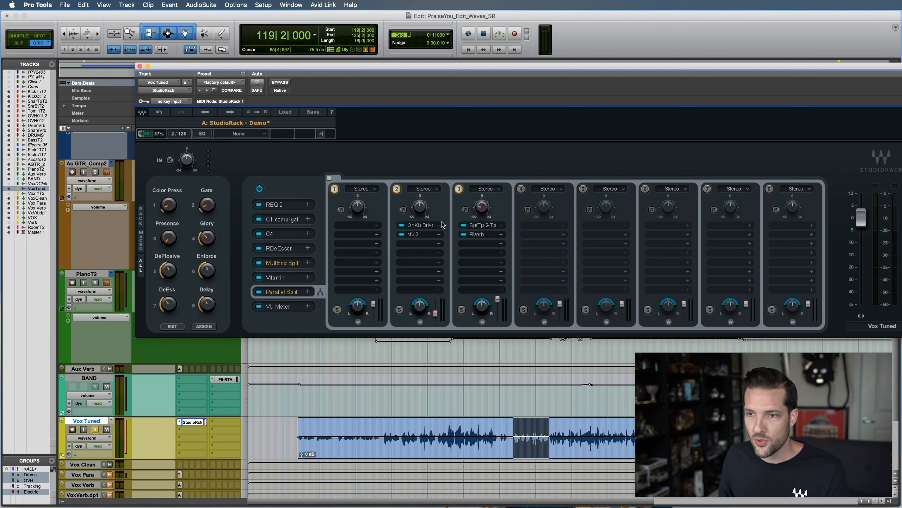
Inspect the MV2 plugin in the second parallel rack and the RVerb plugin in the third
left_click(418, 236)
left_click(376, 156)
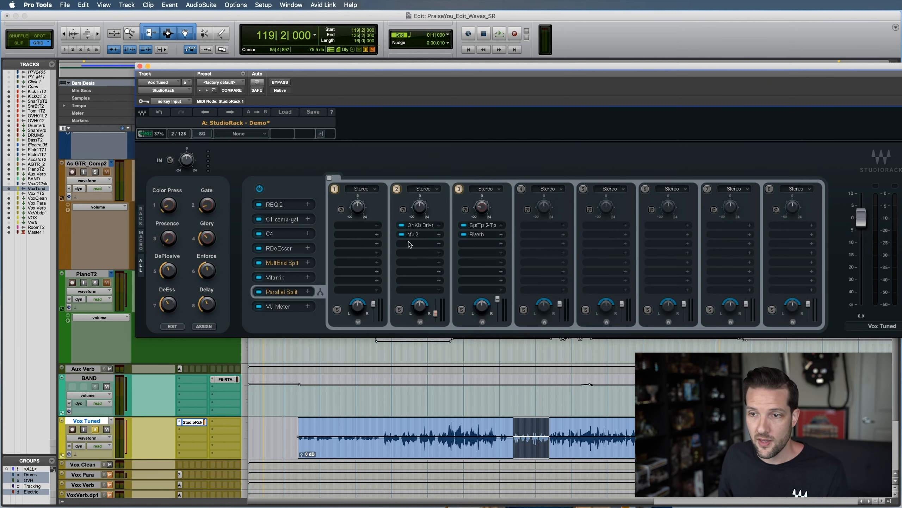
left_click(487, 235)
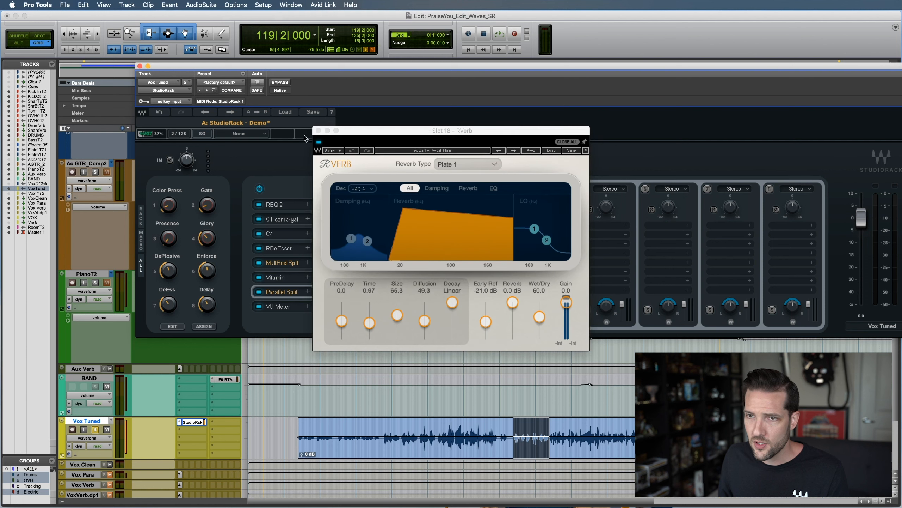
left_click(318, 131)
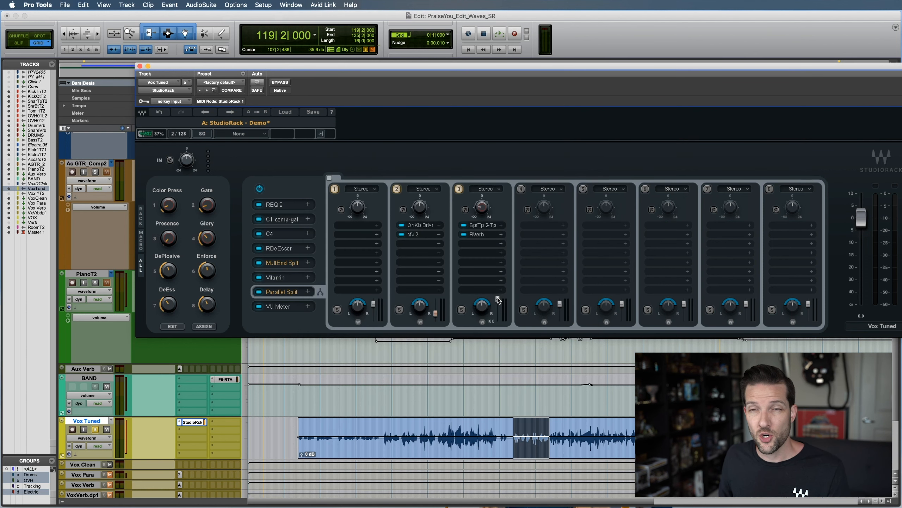
Lower the third parallel rack's output fader fully, and compare the MultiBand Split racks with the Parallel Split racks
left_click_drag(498, 300, 498, 321)
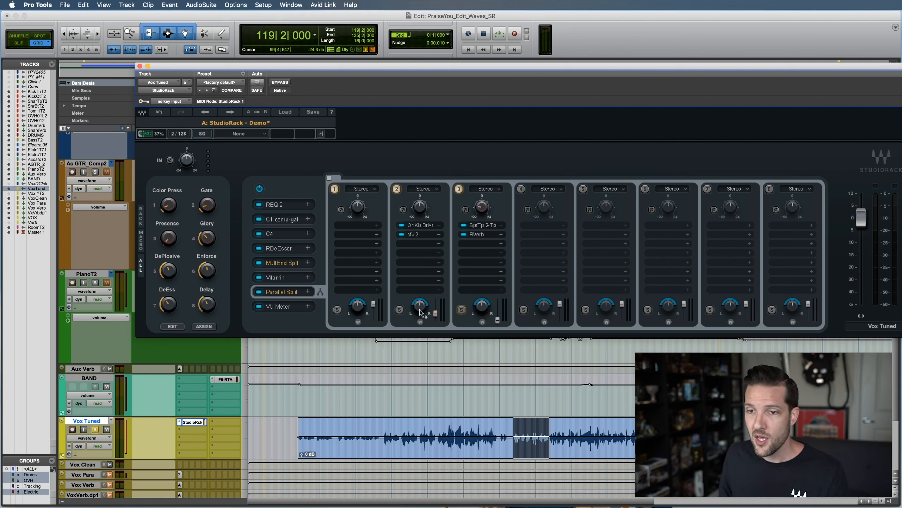
left_click(292, 262)
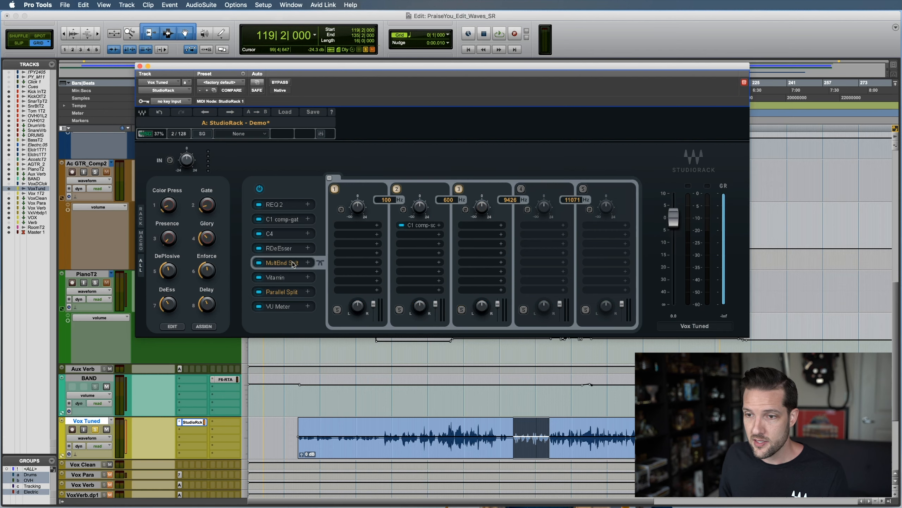
left_click(289, 292)
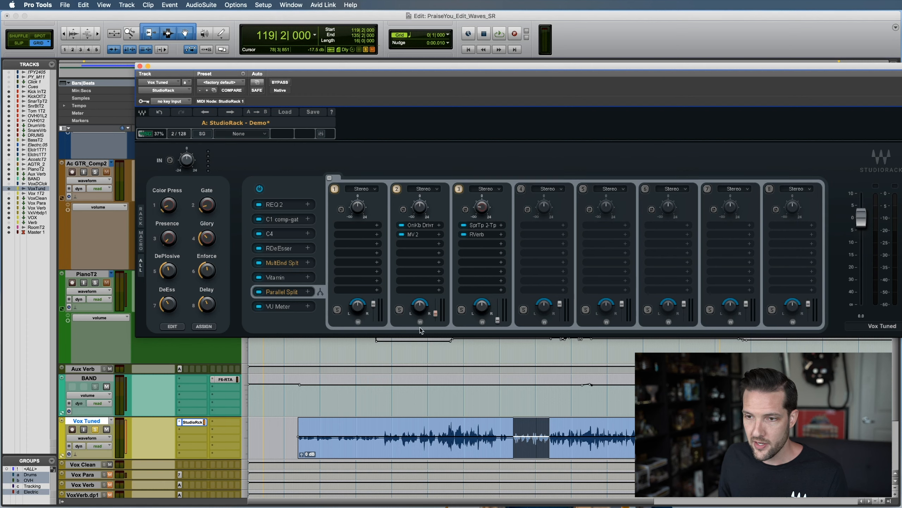
left_click_drag(420, 308, 420, 308)
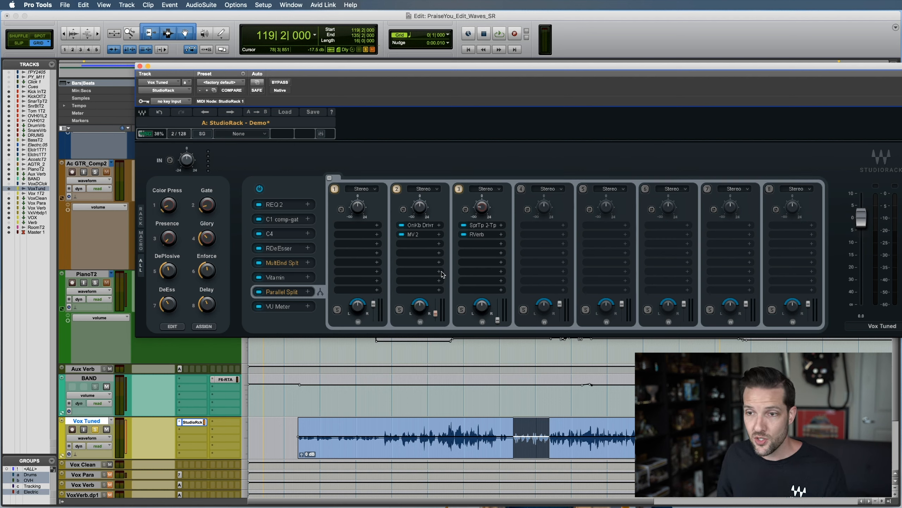
Try S1 Imager in the second parallel rack's third slot, remove it, and try that rack's stereo width control
left_click(421, 244)
type("s1")
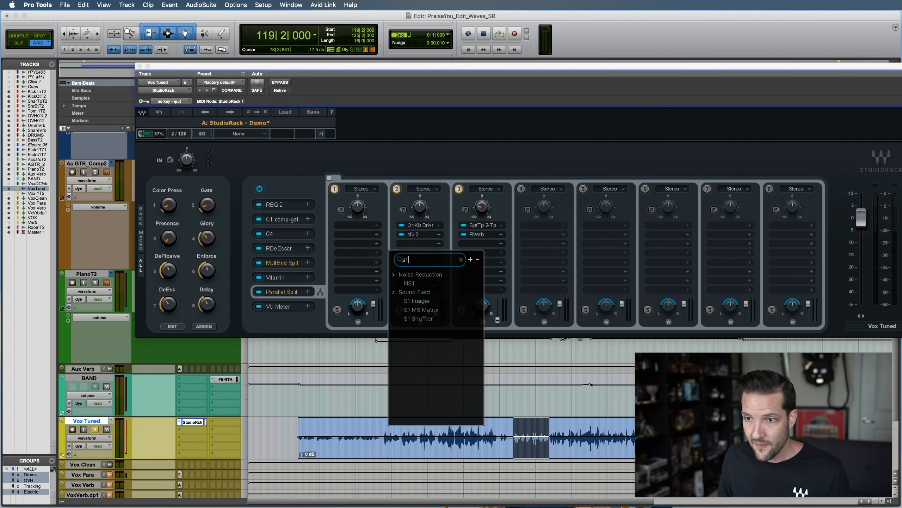
left_click(434, 301)
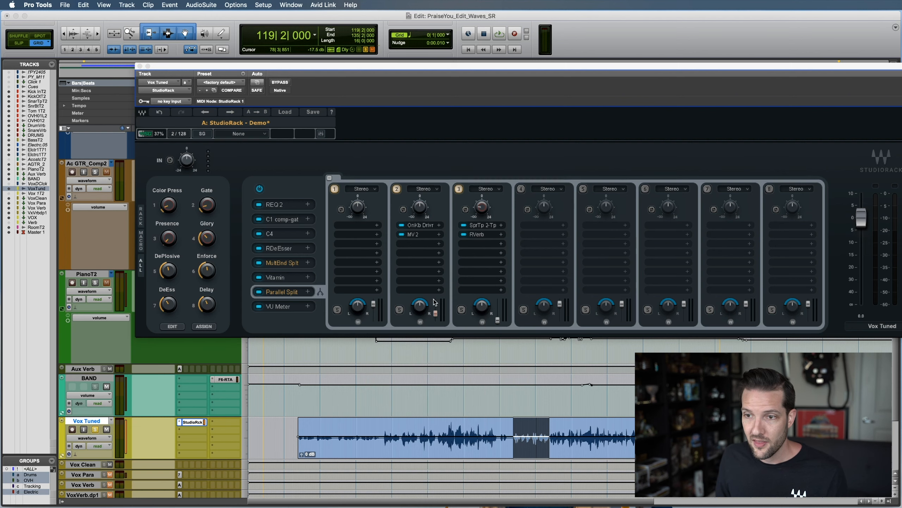
left_click(342, 156)
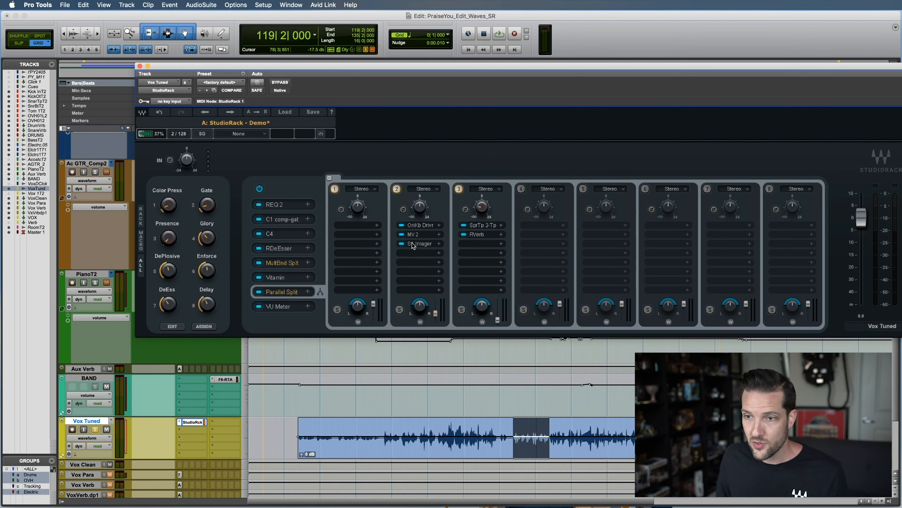
left_click_drag(413, 246, 456, 154)
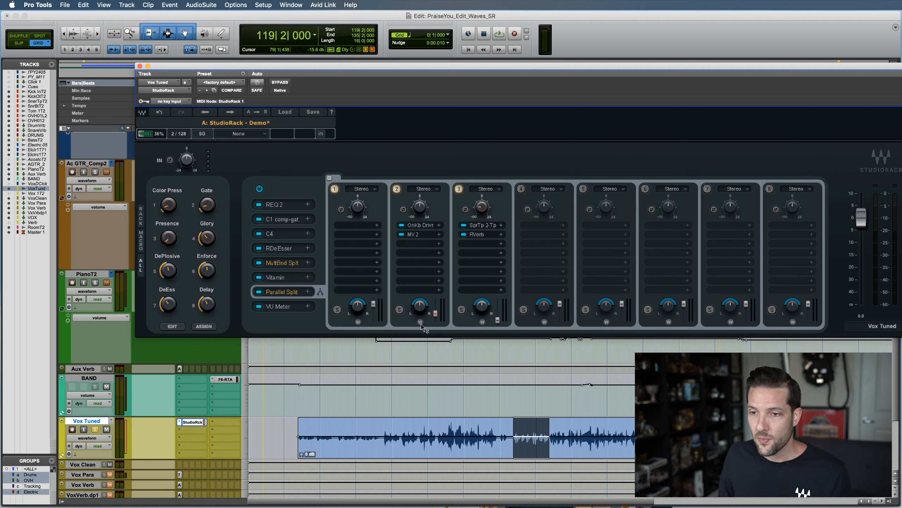
mouse_move(421, 323)
left_mouse_down()
mouse_move(420, 313)
mouse_move(420, 334)
mouse_move(420, 313)
mouse_move(420, 334)
mouse_move(420, 322)
left_mouse_up()
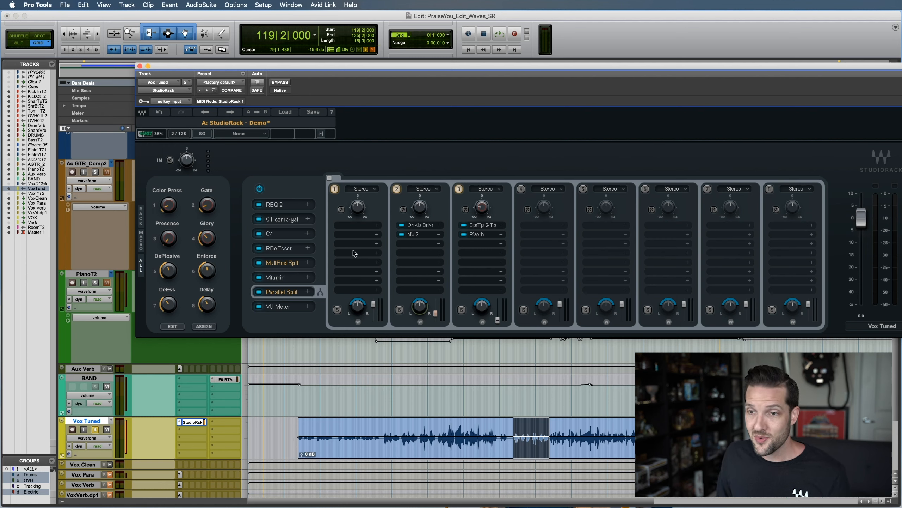
Try nesting a Parallel Split and its replacement MultiBand Split in the second parallel rack's third slot, and remove the nested split
left_click(412, 245)
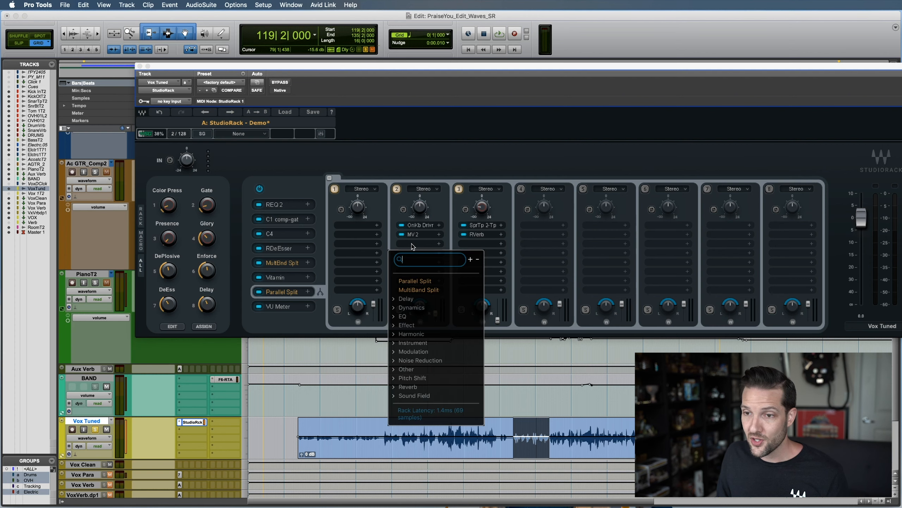
left_click(415, 280)
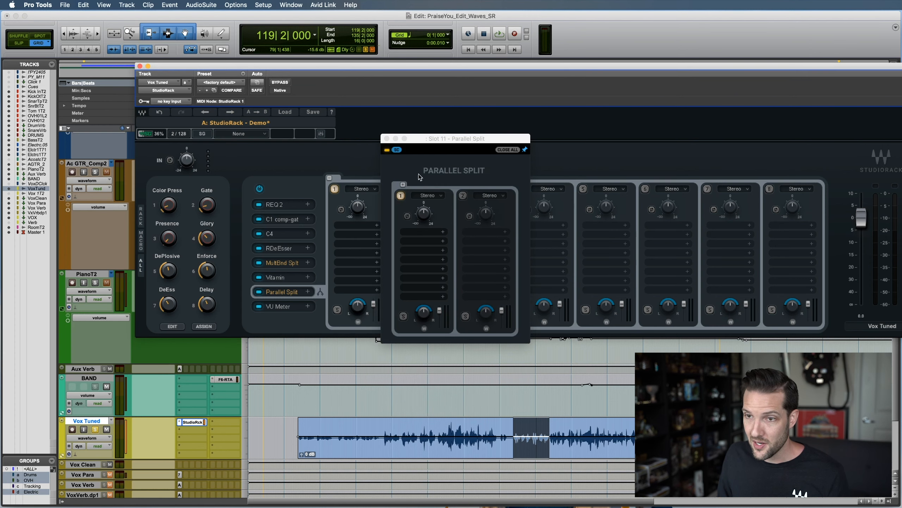
left_click(387, 138)
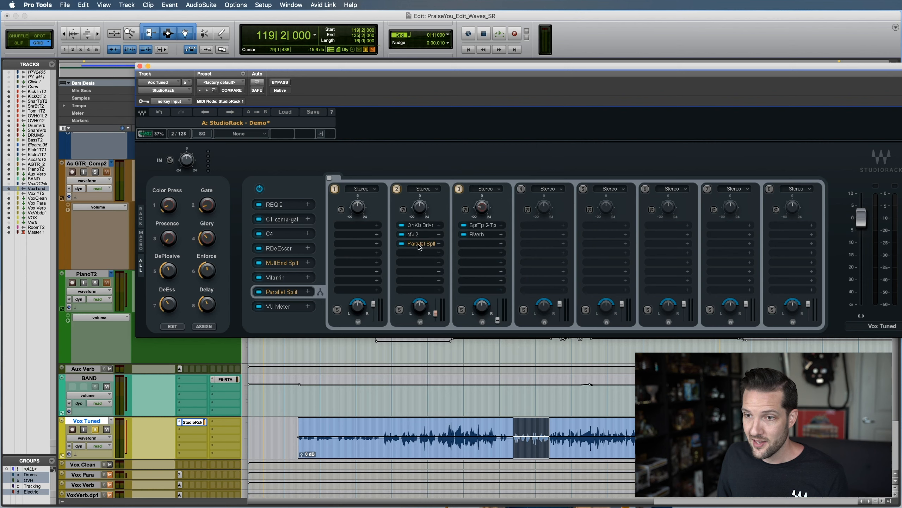
left_click(440, 244)
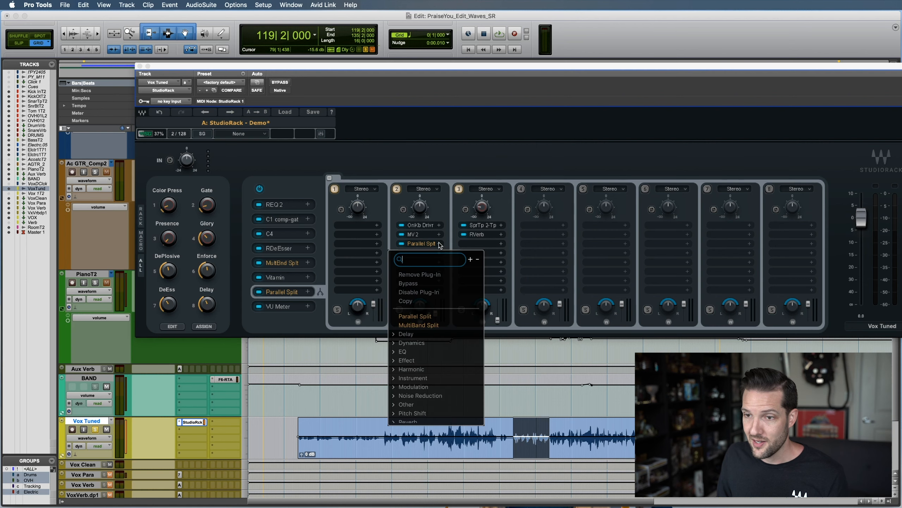
left_click(431, 321)
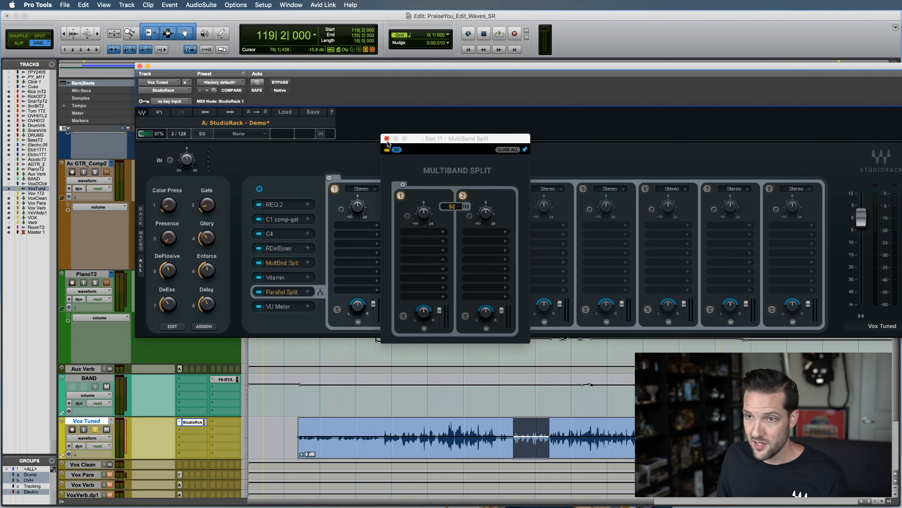
left_click(387, 138)
left_click_drag(420, 245, 450, 111)
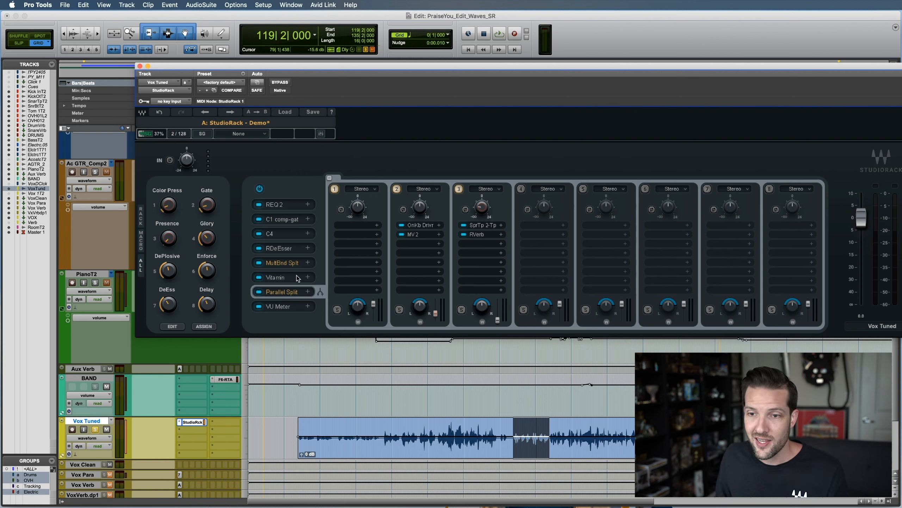
Inspect the VU Meter at the end of the main chain and the Vitamin plugin in slot 6
left_click(281, 306)
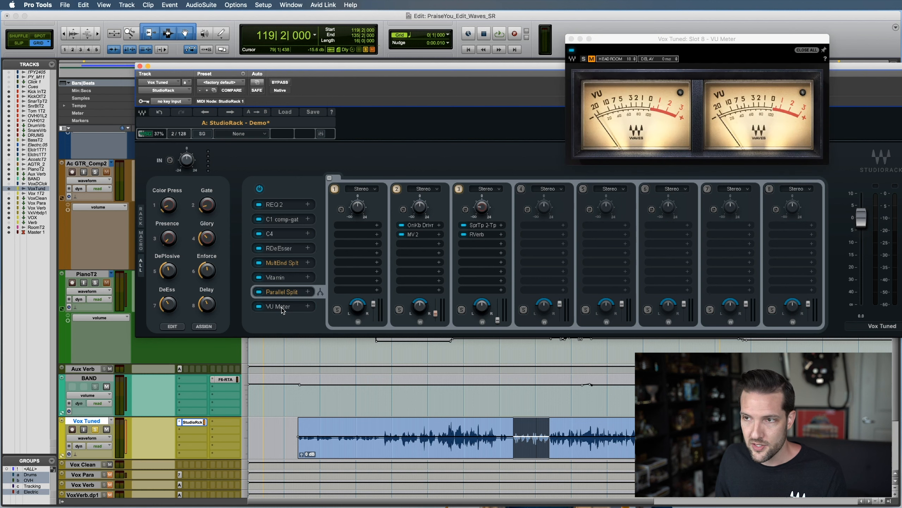
left_click(570, 39)
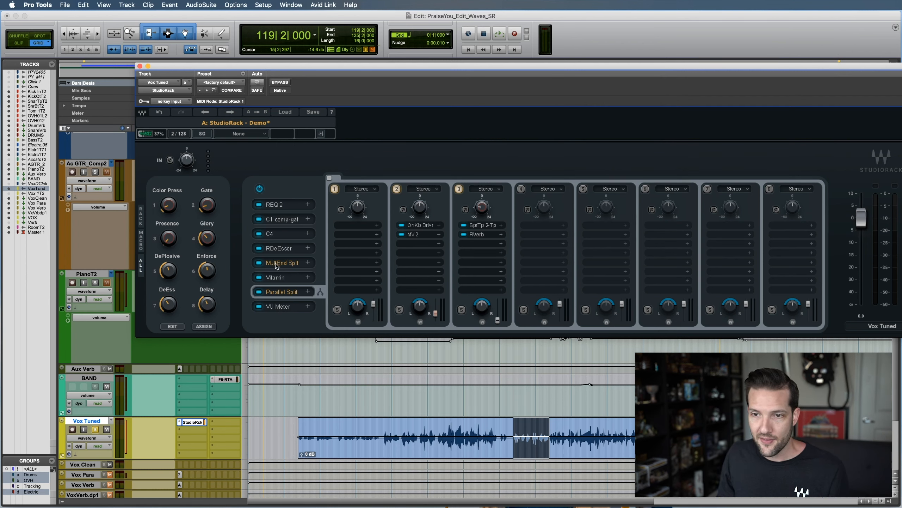
left_click(272, 282)
left_click(272, 282)
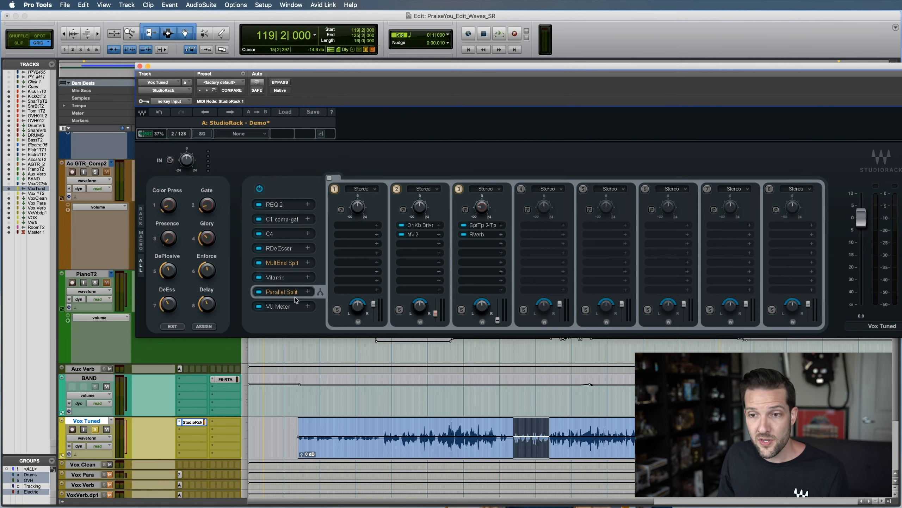
left_click(289, 307)
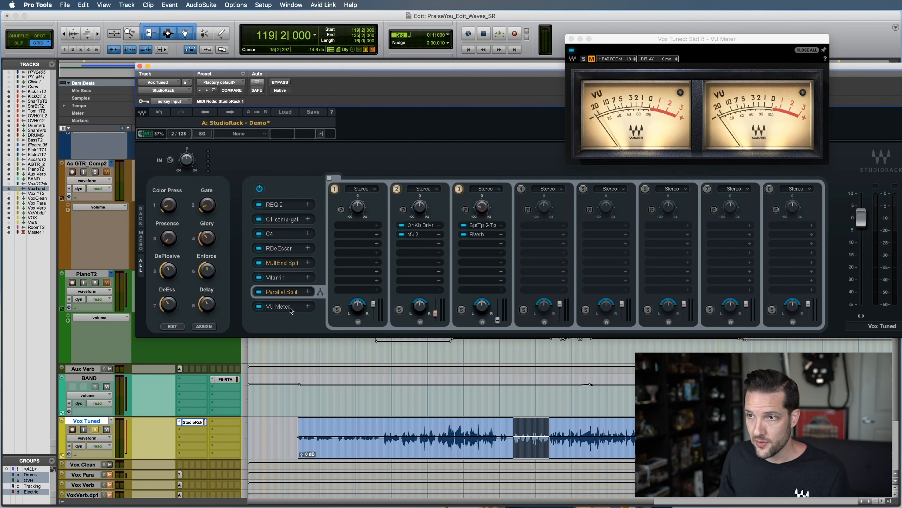
left_click(290, 307)
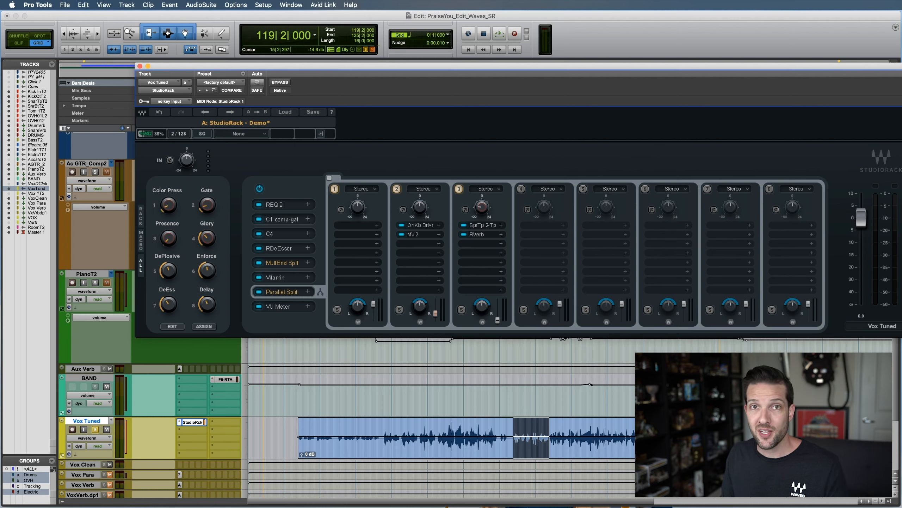
Display the MultiBand Split racks and examine the Color Press macro's assignable and connected parameters
left_click(285, 265)
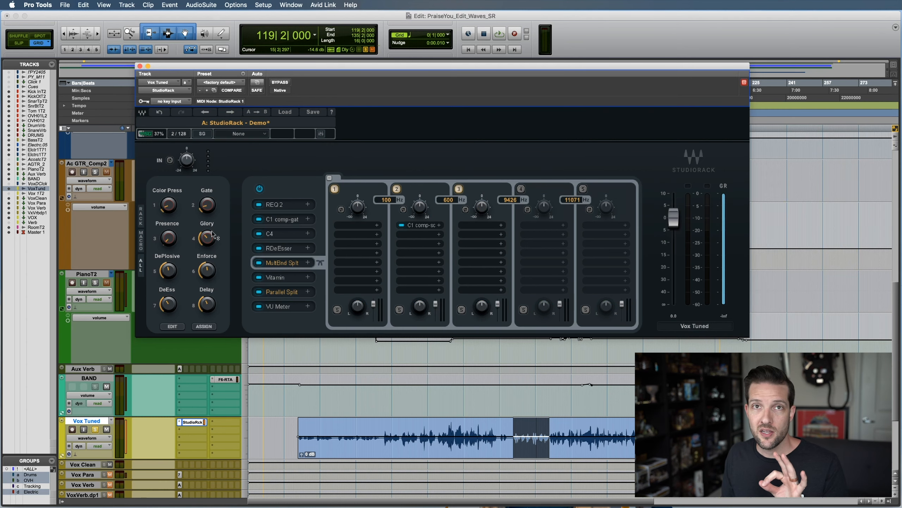
right_click(169, 204)
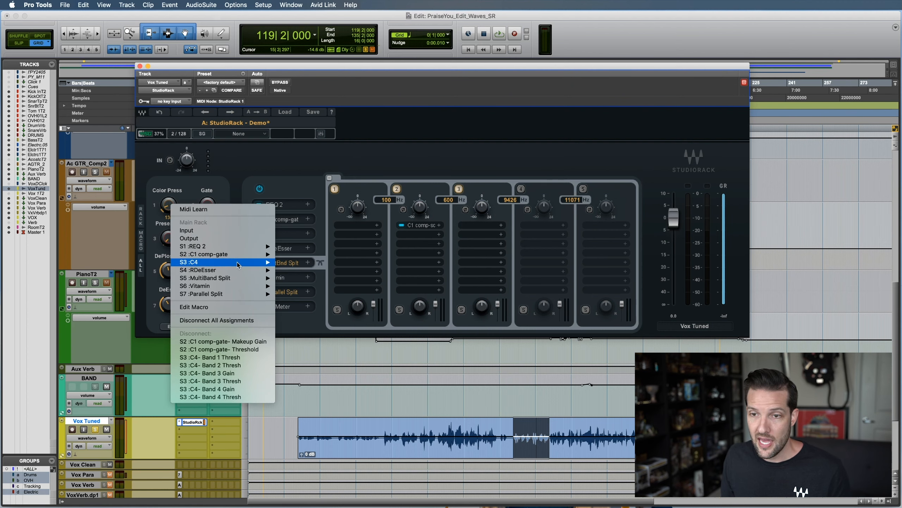
left_click(194, 190)
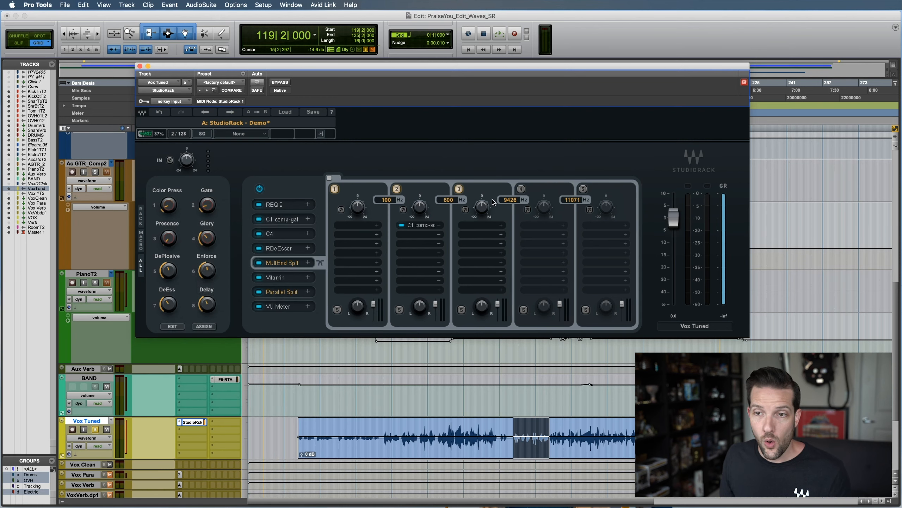
Examine the Add Macro options for the Ratio control in the C1 comp-gate plugin and close it
left_click(285, 219)
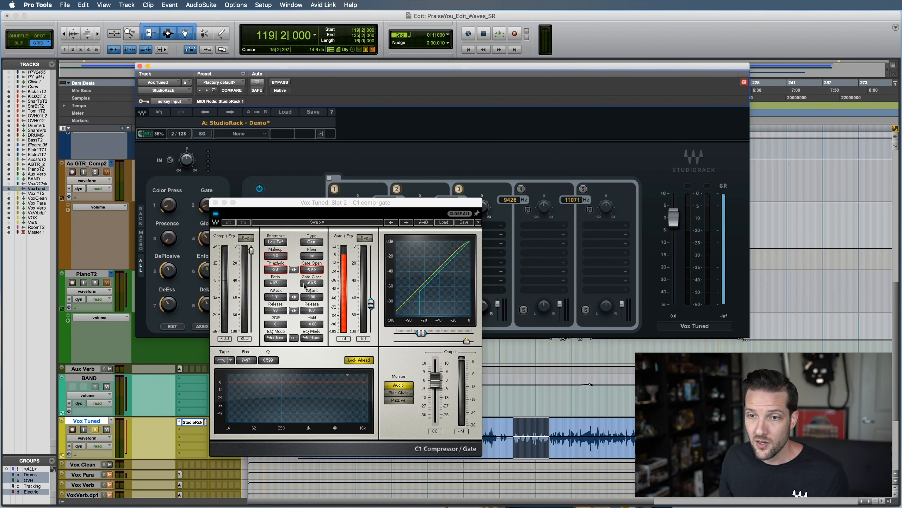
right_click(278, 283)
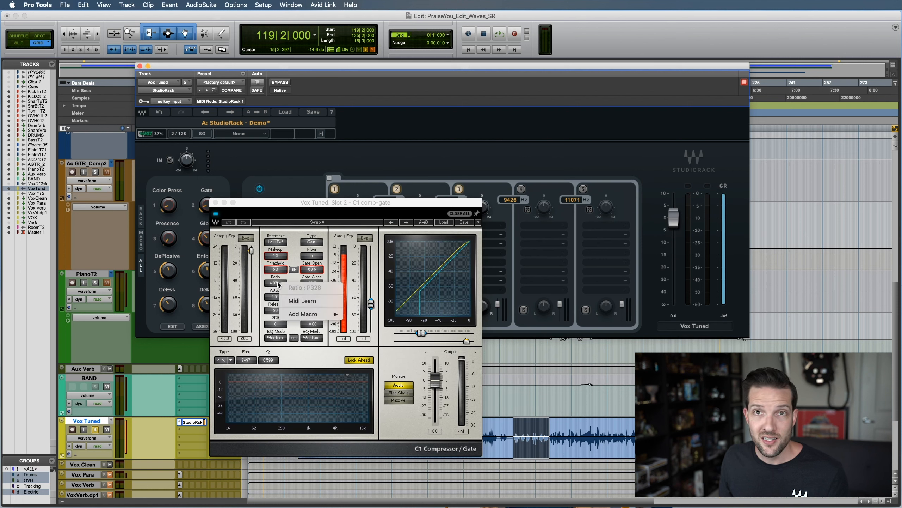
mouse_move(313, 314)
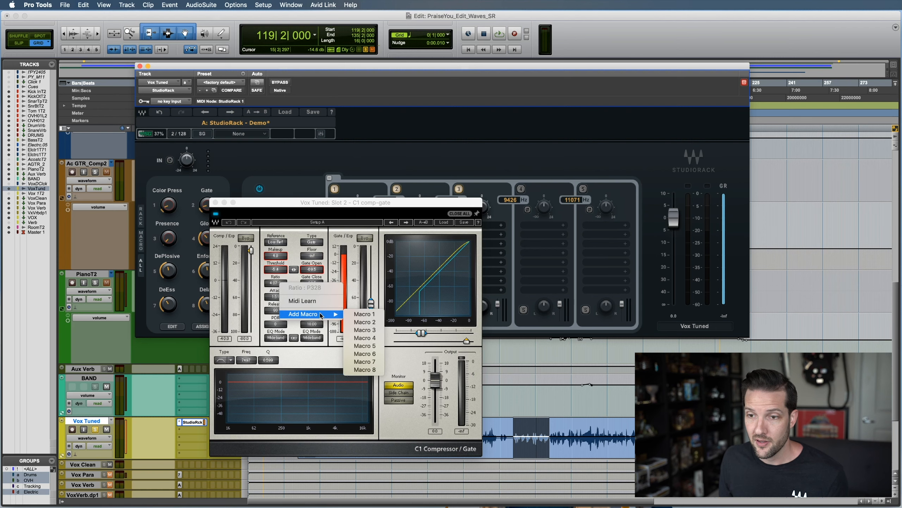
left_click(332, 211)
left_click(215, 203)
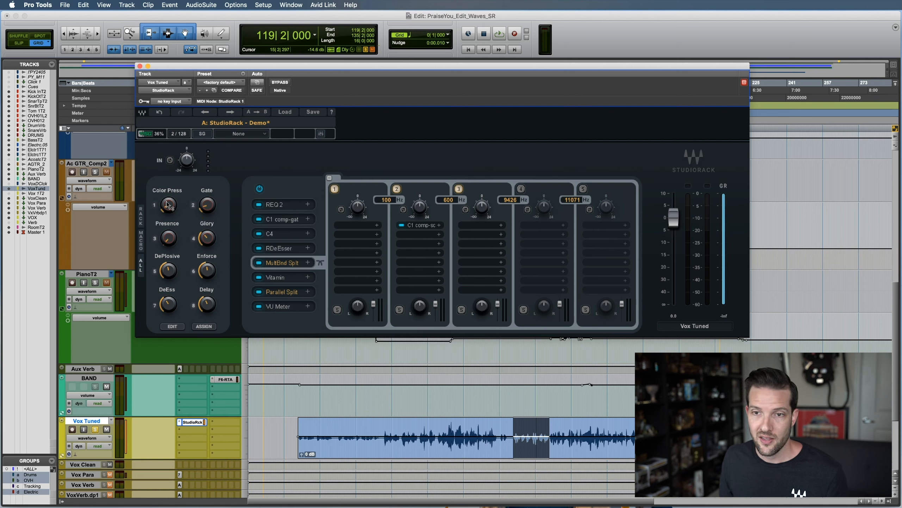
mouse_move(168, 206)
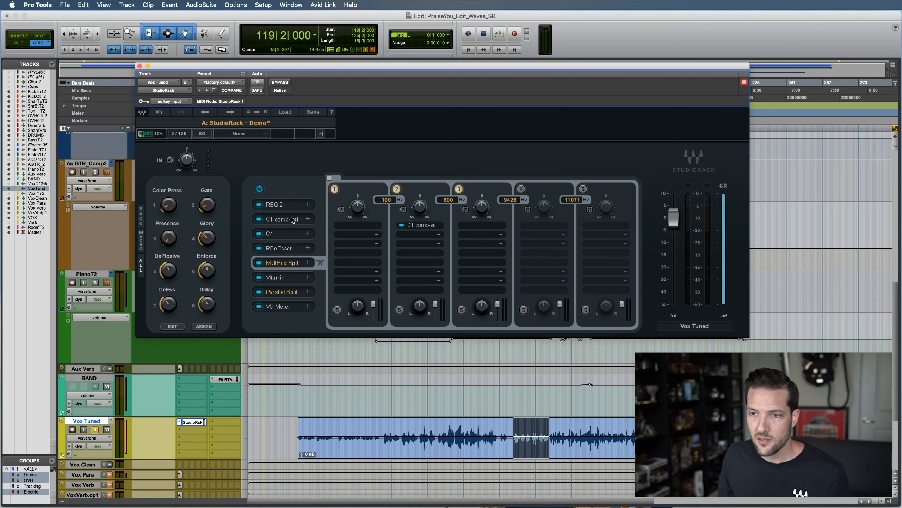
Open the RDeEsser plugin and arrange its window directly below the StudioRack window so the macro knobs and de-esser controls are both visible
left_click(298, 248)
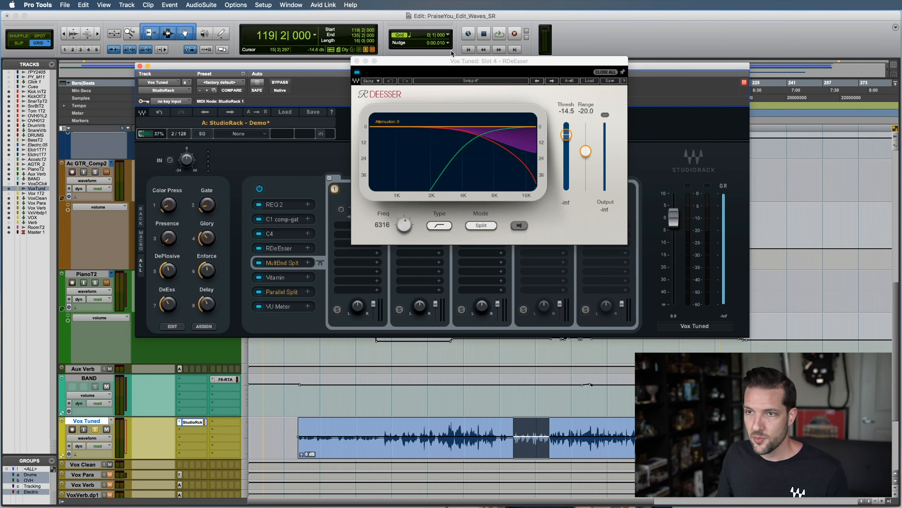
left_click_drag(448, 66, 317, 326)
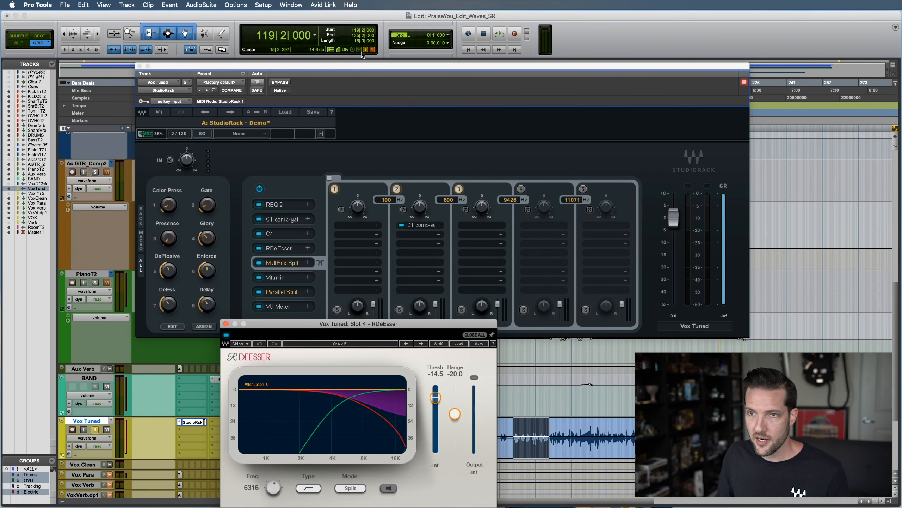
left_click_drag(351, 67, 323, 37)
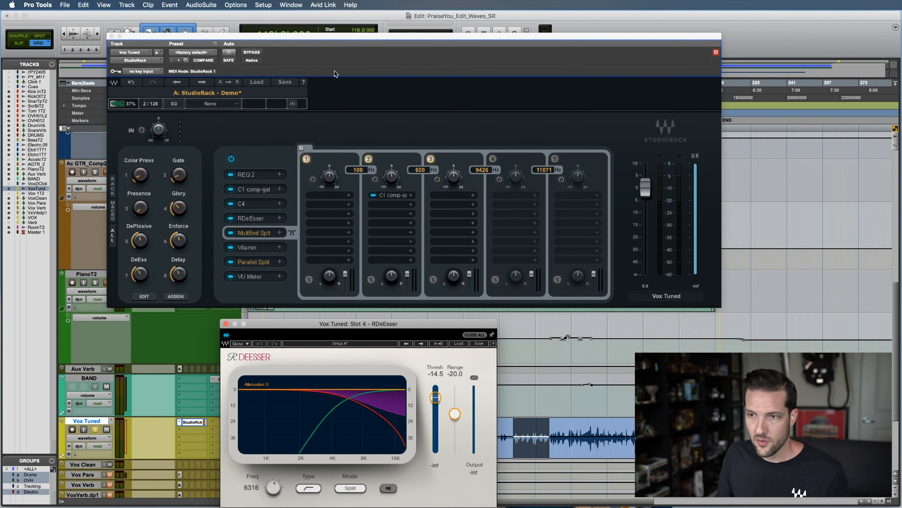
left_click_drag(322, 324, 317, 314)
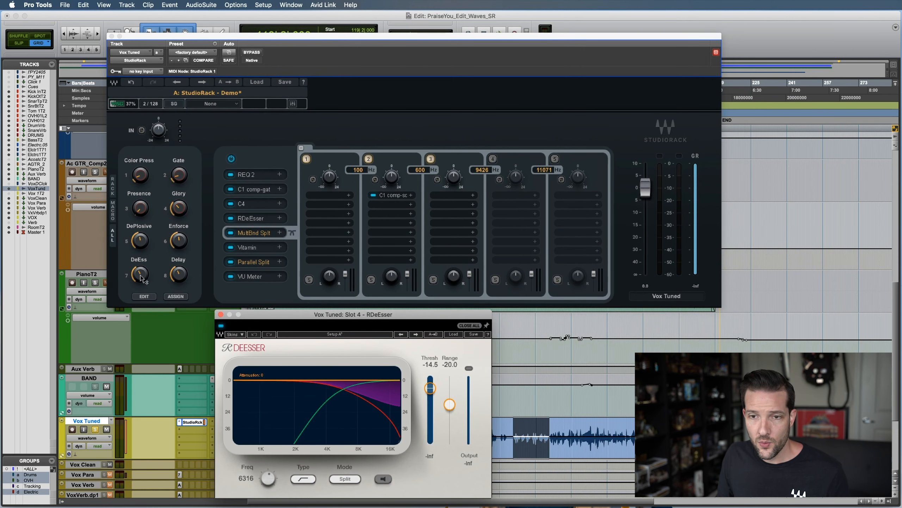
Turn the DeEss macro up and down to compare its effect on RDeEsser's threshold and range
mouse_move(138, 276)
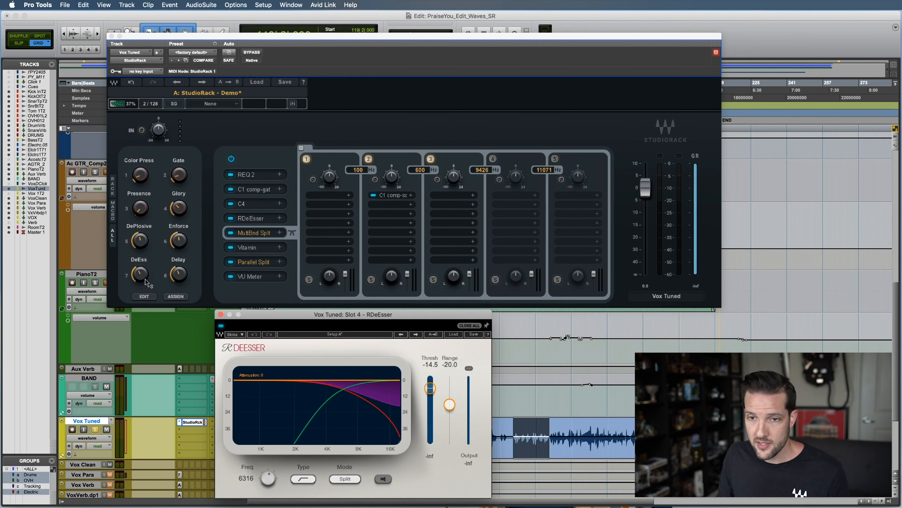
mouse_move(146, 281)
left_mouse_down()
mouse_move(140, 266)
mouse_move(140, 277)
left_mouse_up()
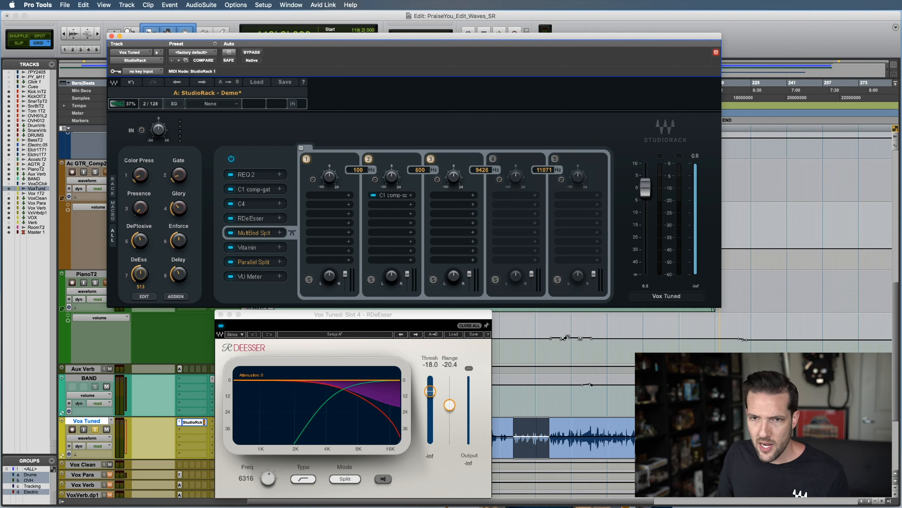
mouse_move(141, 273)
left_mouse_down()
mouse_move(140, 246)
mouse_move(140, 279)
left_mouse_up()
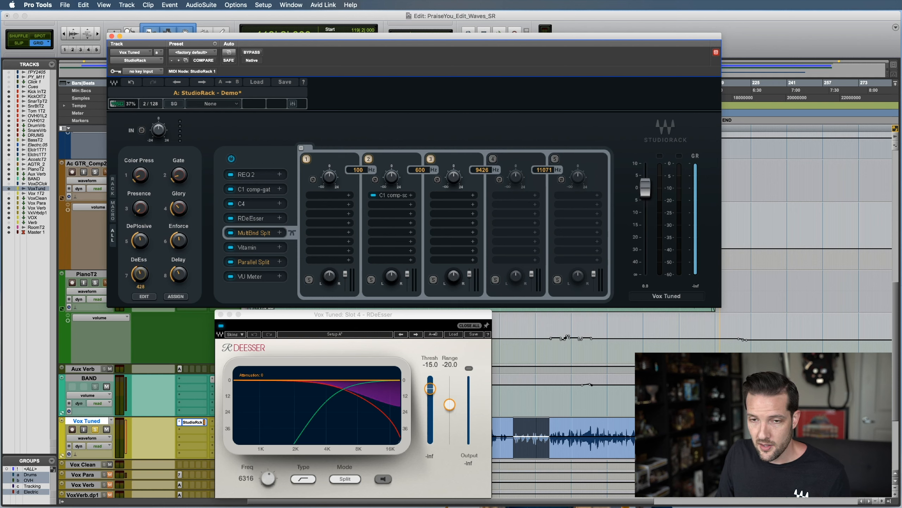
left_click_drag(141, 285, 140, 273)
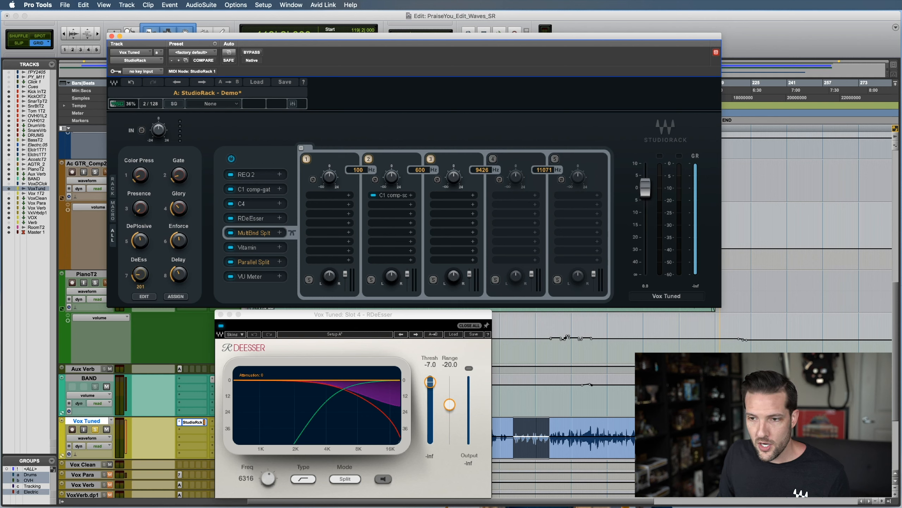
left_click_drag(141, 273, 140, 260)
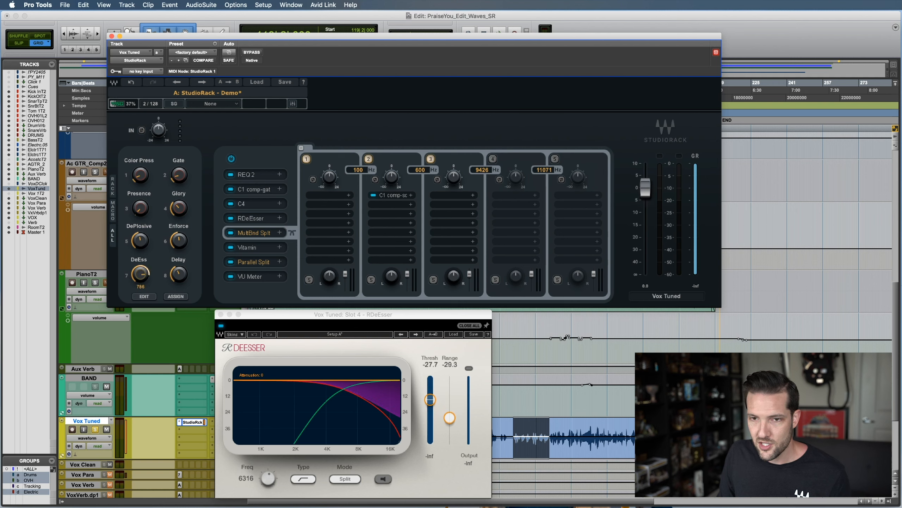
left_click(141, 277, "alt")
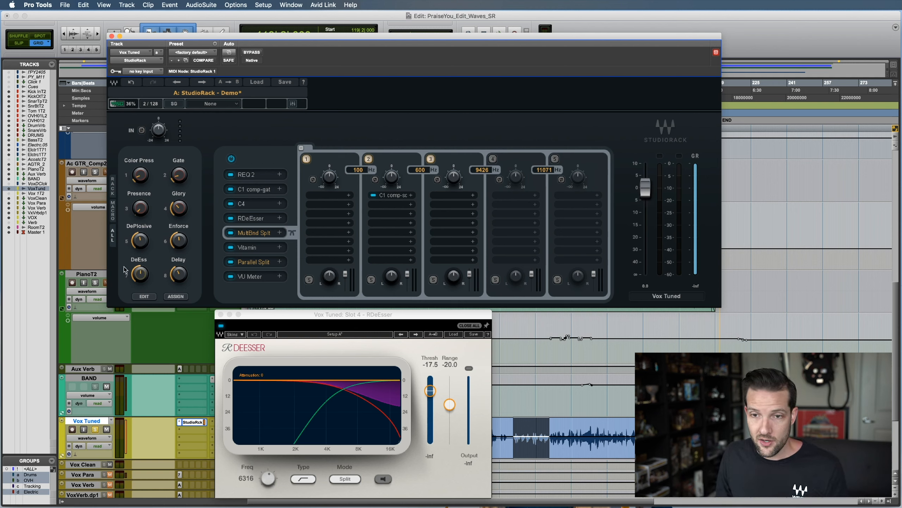
left_click_drag(140, 274, 140, 278)
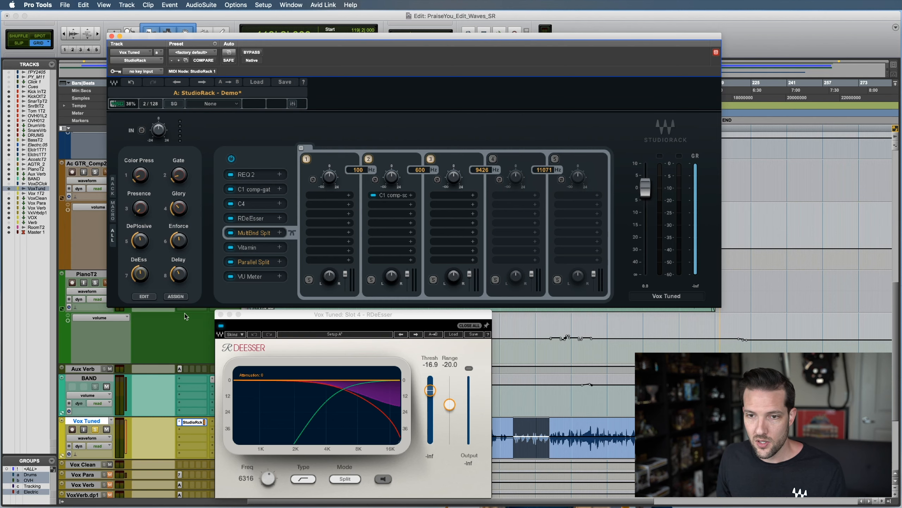
Open the macro assignment table, examine the control and macro ranges of the DeEss assignments, and close it
left_click(144, 296)
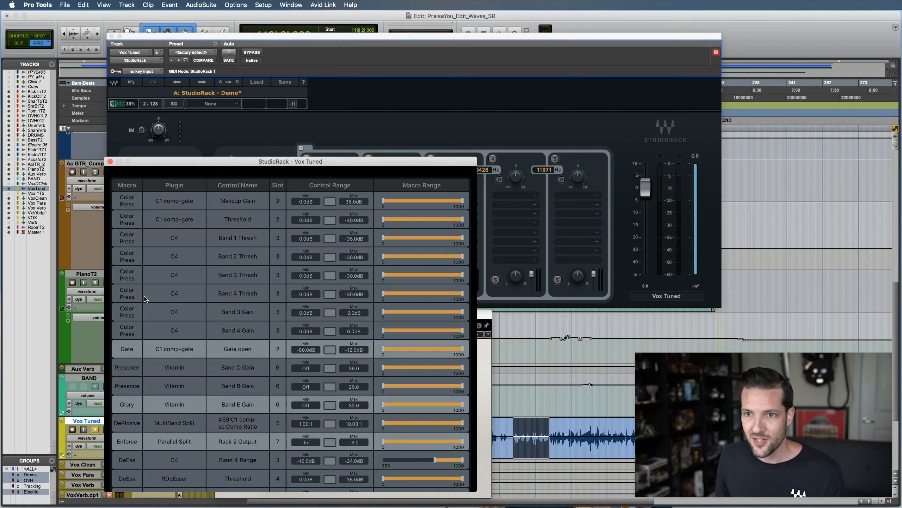
left_click_drag(228, 161, 217, 107)
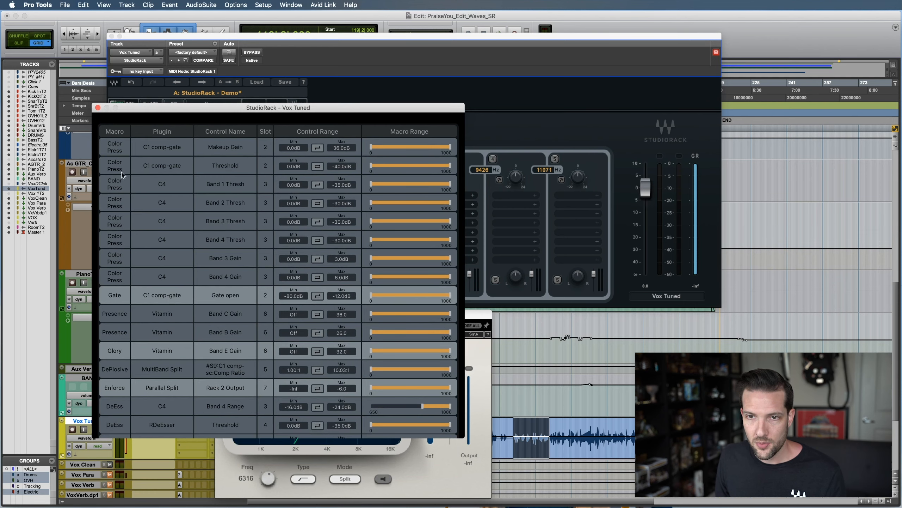
scroll(123, 251, "down", 2)
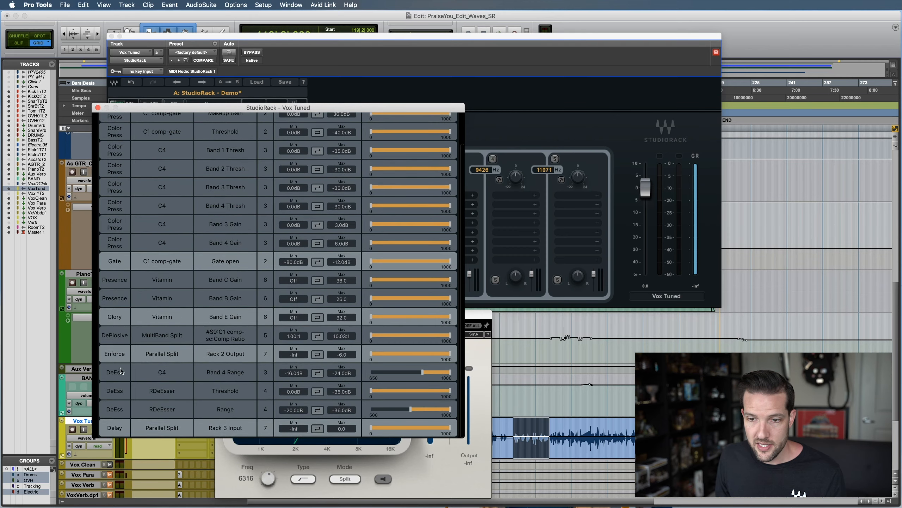
left_click_drag(160, 110, 182, 71)
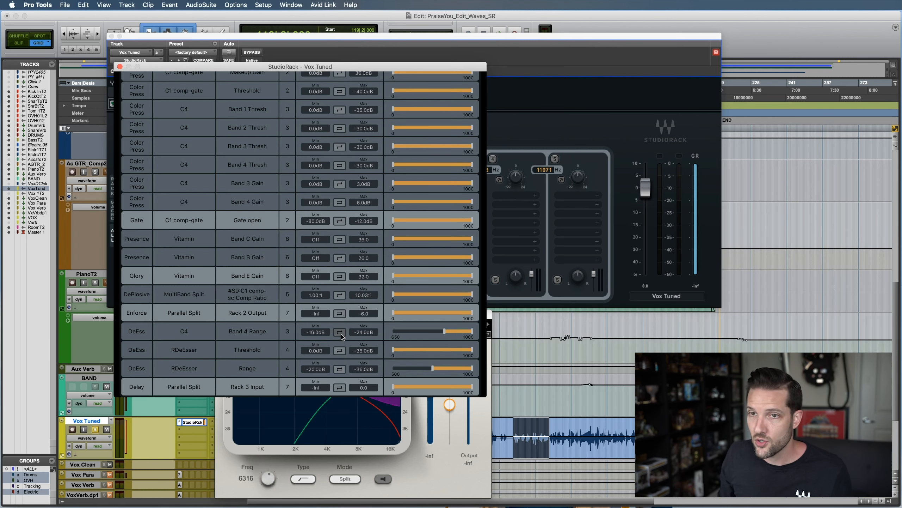
left_click(120, 66)
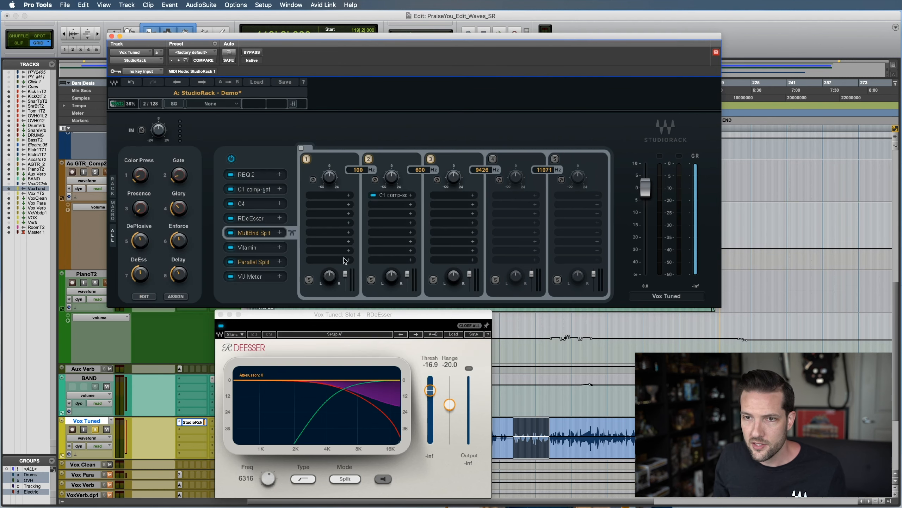
Pin the RDeEsser window and open the slot 3 C4 plugin beside it below the StudioRack window
left_click(488, 325)
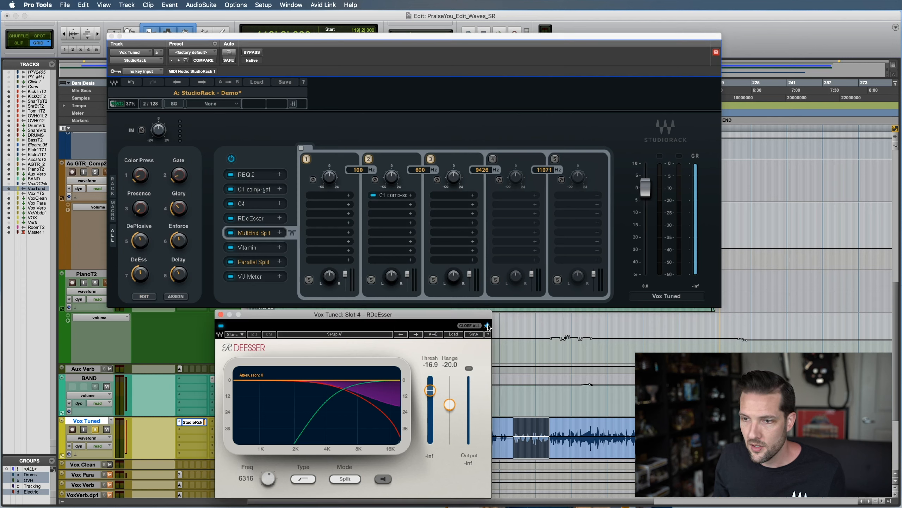
left_click_drag(372, 316, 323, 317)
left_click(258, 204)
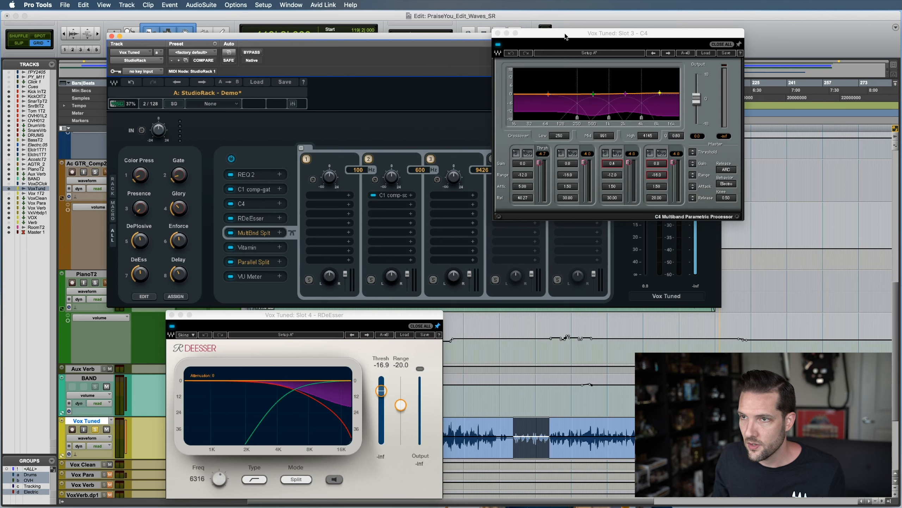
left_click_drag(562, 35, 503, 303)
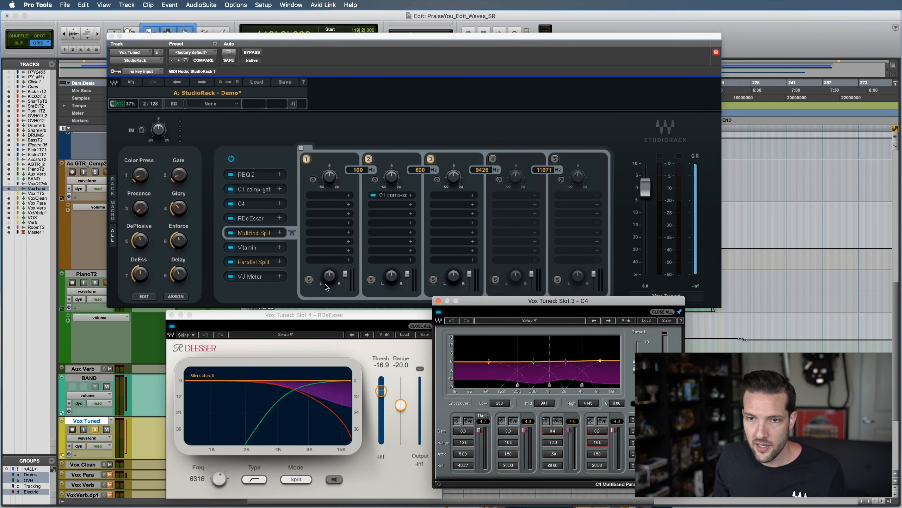
Raise and then lower the DeEss macro until RDeEsser's threshold is about -9.1, then close all open plugin windows
left_click(140, 274)
mouse_move(140, 274)
left_mouse_down()
mouse_move(141, 256)
mouse_move(140, 285)
mouse_move(140, 266)
left_mouse_up()
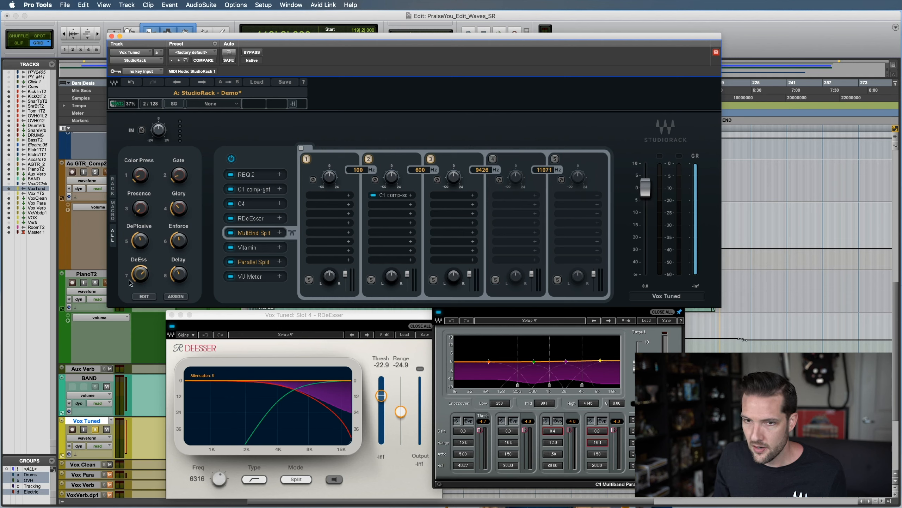
left_click_drag(141, 274, 141, 293)
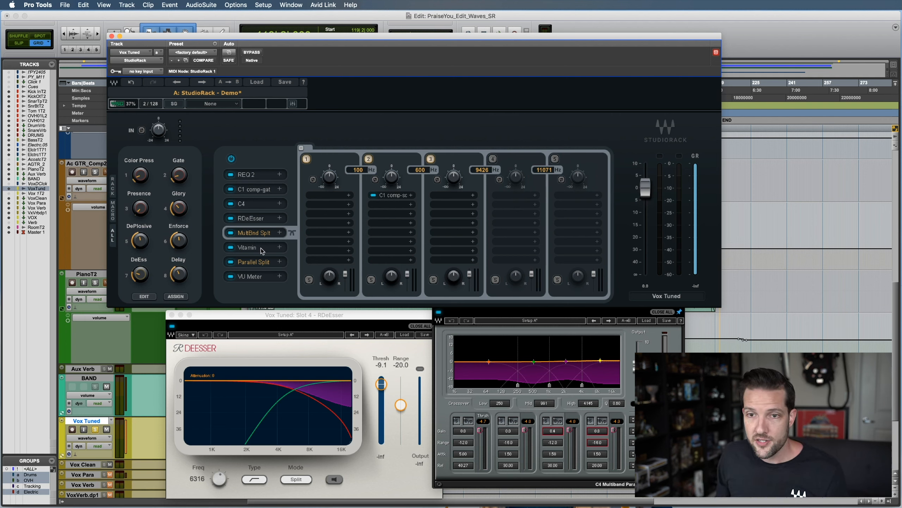
left_click(420, 326)
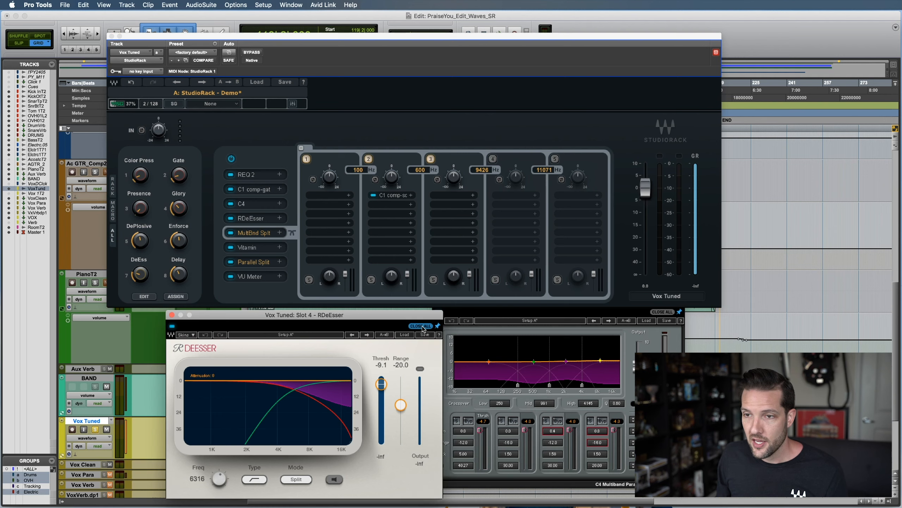
Move the StudioRack window slightly lower and examine the options for switching between SG and Native processing
left_click_drag(373, 38, 357, 57)
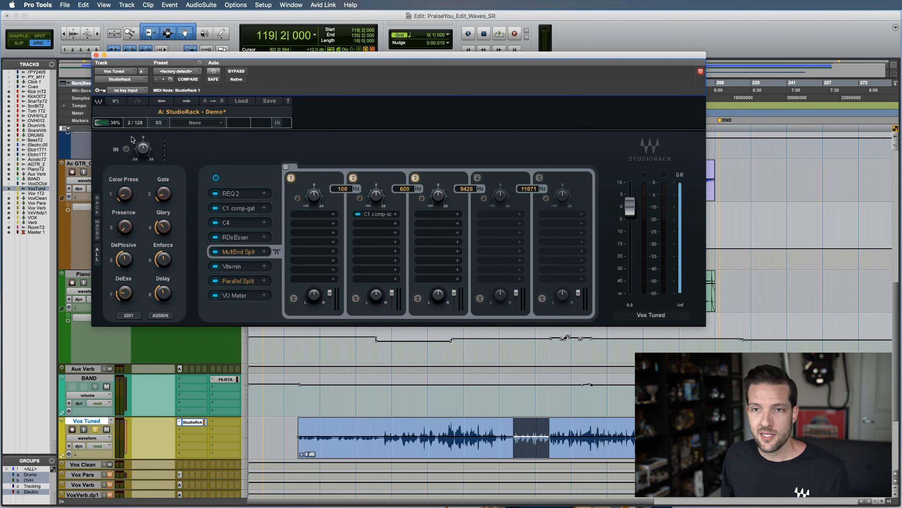
left_click(160, 125)
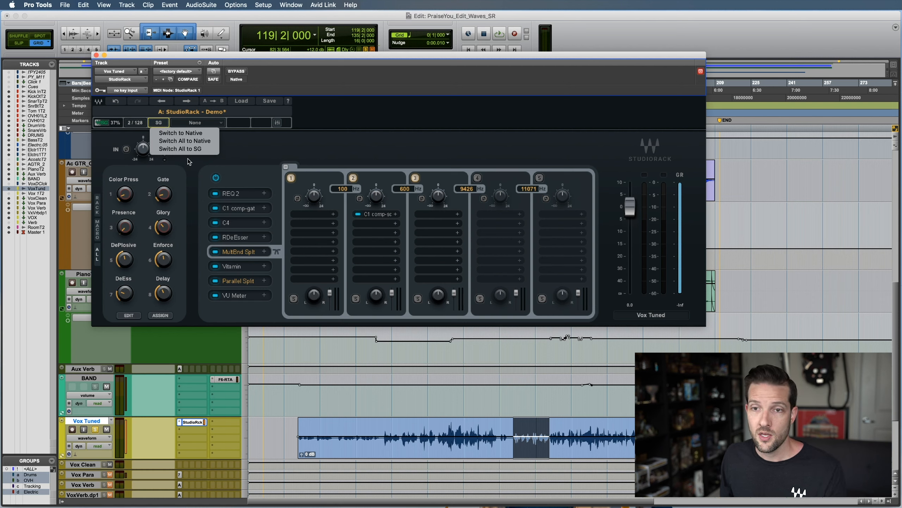
left_click(252, 143)
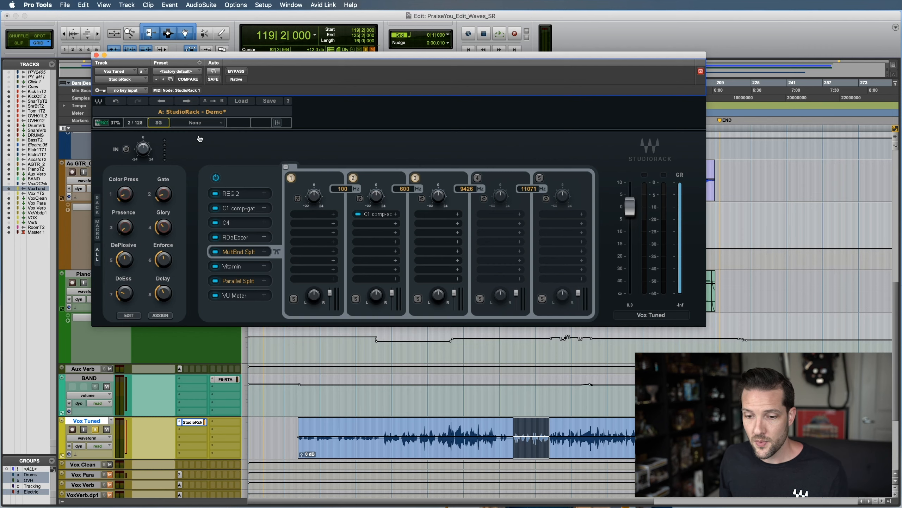
Switch to SoundGrid Studio, examine the I/O devices and server in its setup, and return to Pro Tools
key("super+Tab")
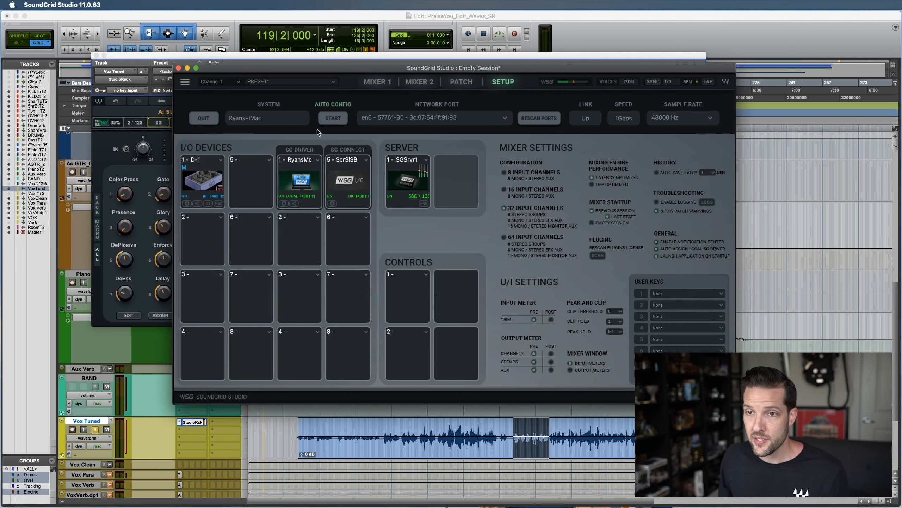
left_click_drag(353, 75, 345, 75)
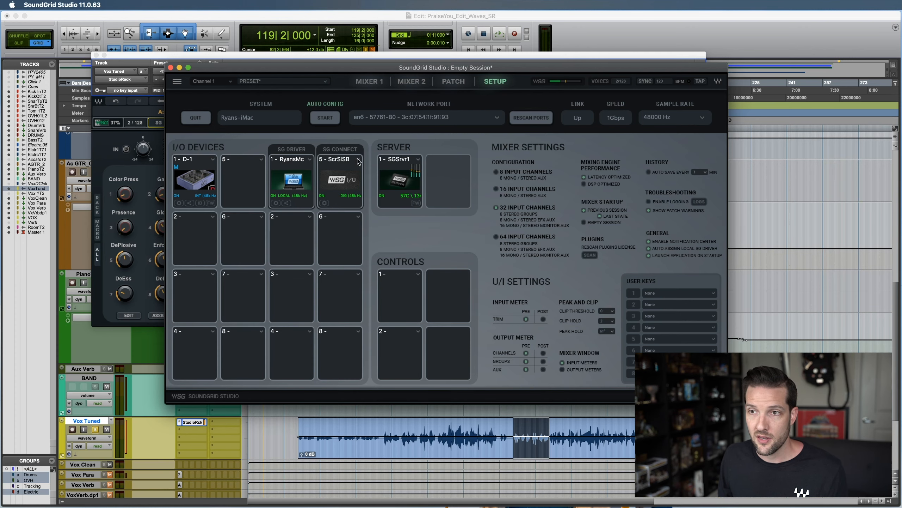
key("super+Tab")
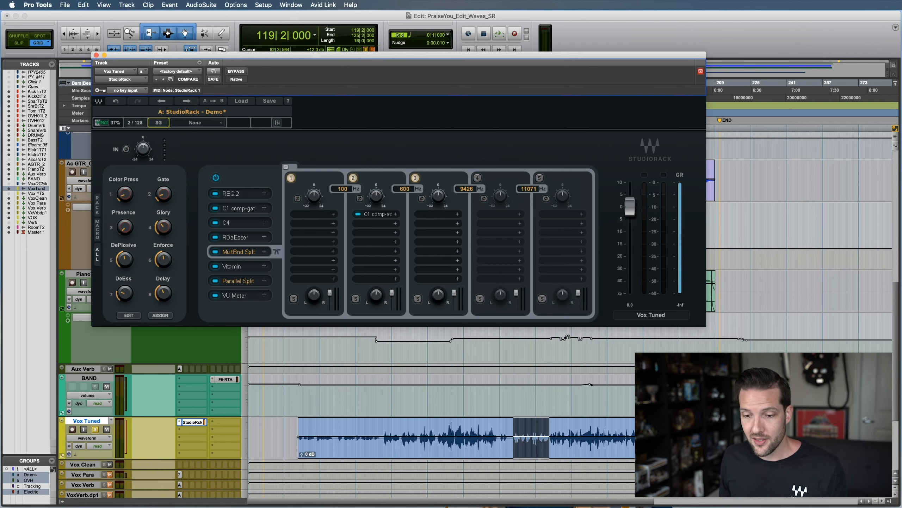
Switch to Safari, review the session dates and registration form on the Intro to SoundGrid Studio webinar page, and return to Pro Tools
key("super+Tab")
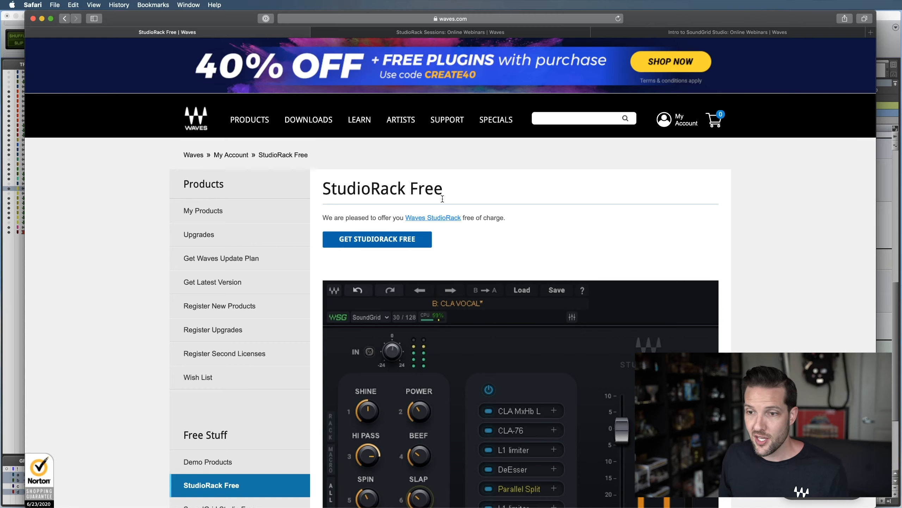
left_click(704, 33)
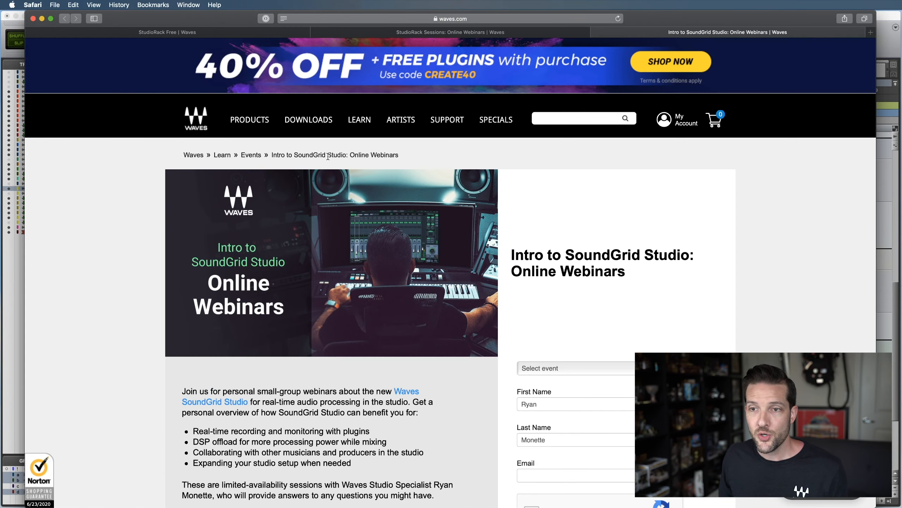
scroll(385, 157, "down", 2)
scroll(378, 212, "down", 15)
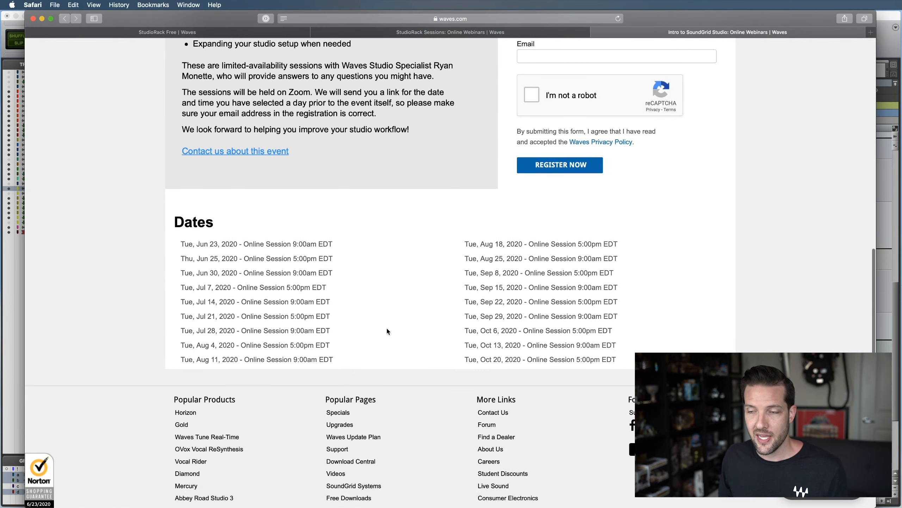
scroll(689, 295, "up", 3)
scroll(689, 294, "up", 12)
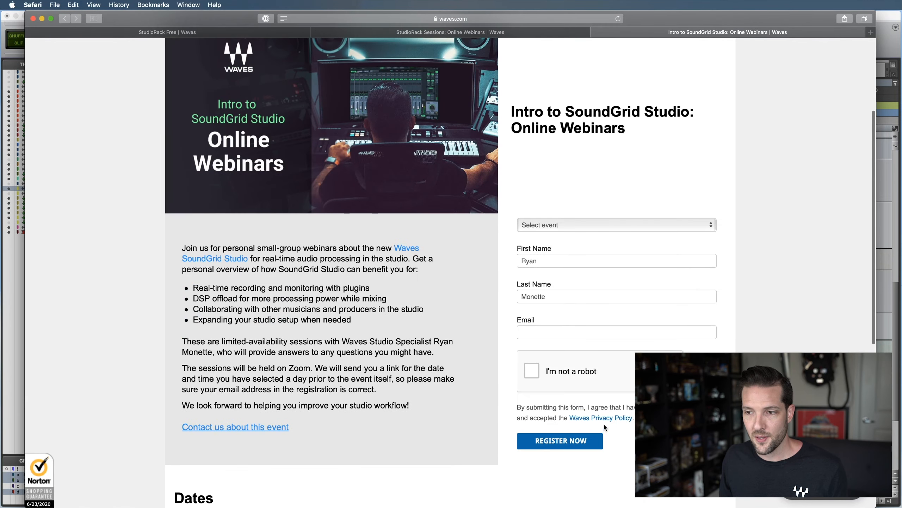
key("super+h")
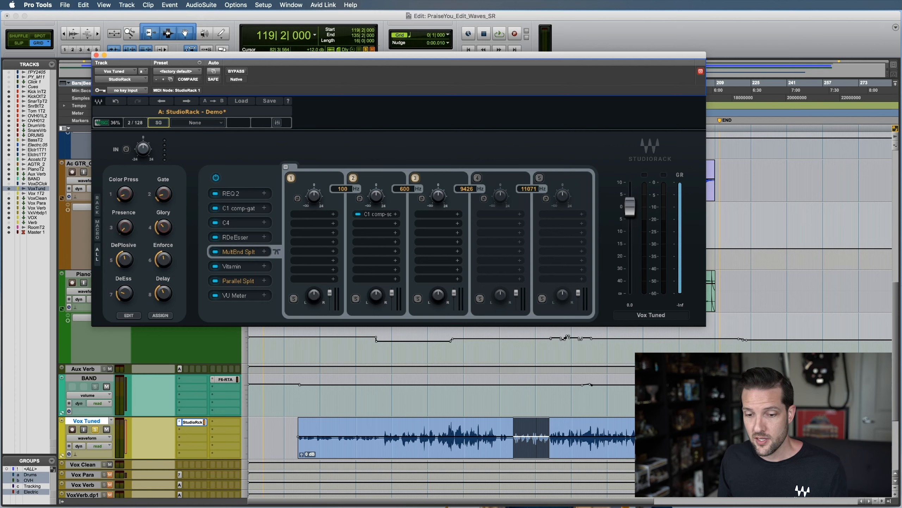
Glance at the SoundGrid Studio setup, return to Pro Tools, and check the Playback Engine settings before closing them
key("super+Tab")
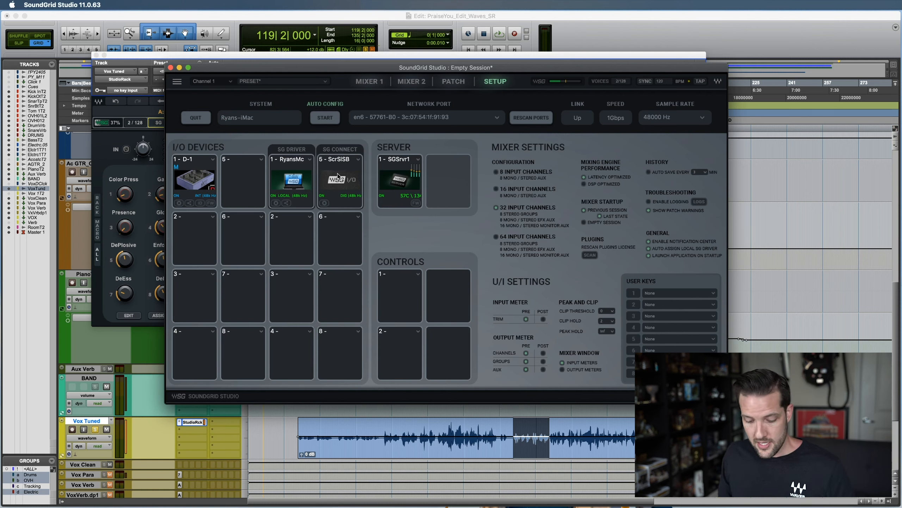
key("super+Tab")
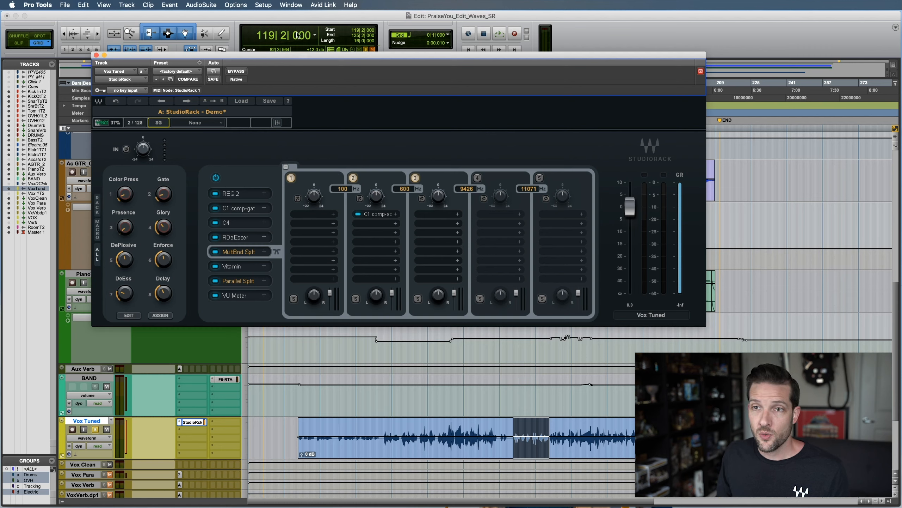
left_click(263, 4)
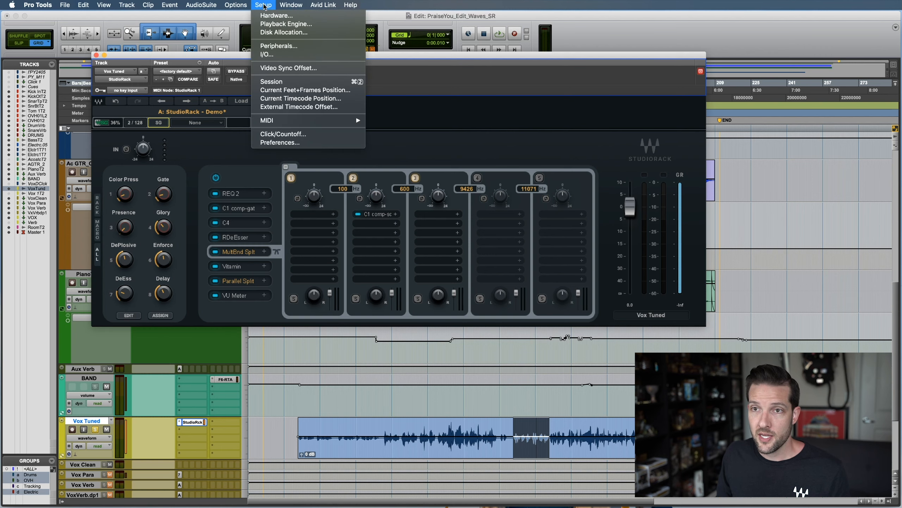
left_click(282, 25)
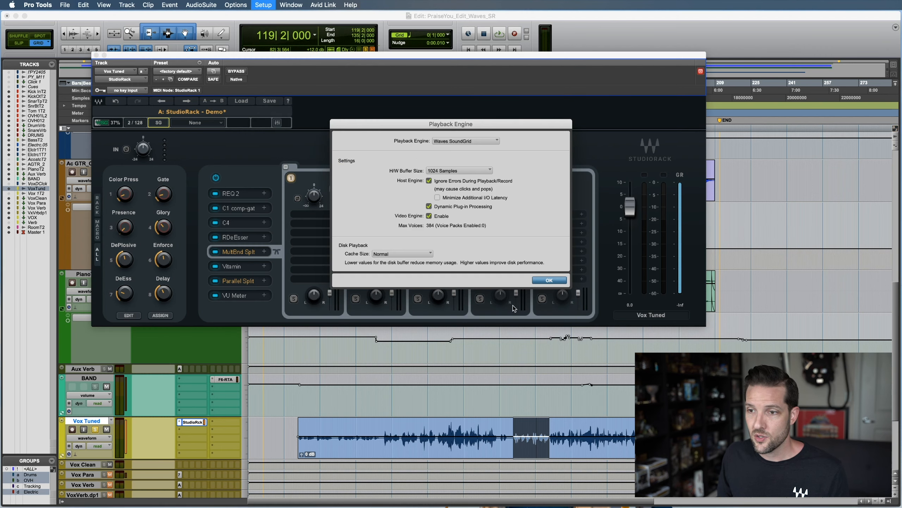
left_click(543, 280)
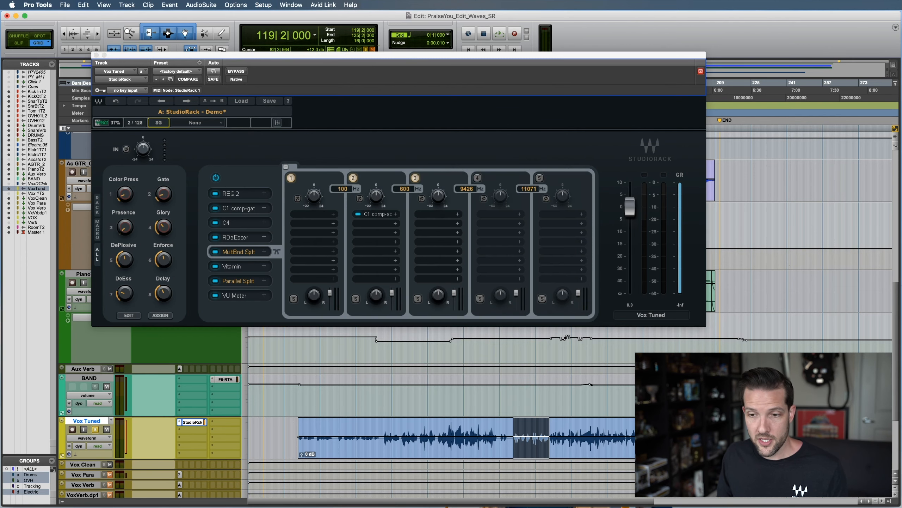
Check the setup in SoundGrid Studio, return to Pro Tools, and review StudioRack's options for switching between SG and Native
key("super+Tab")
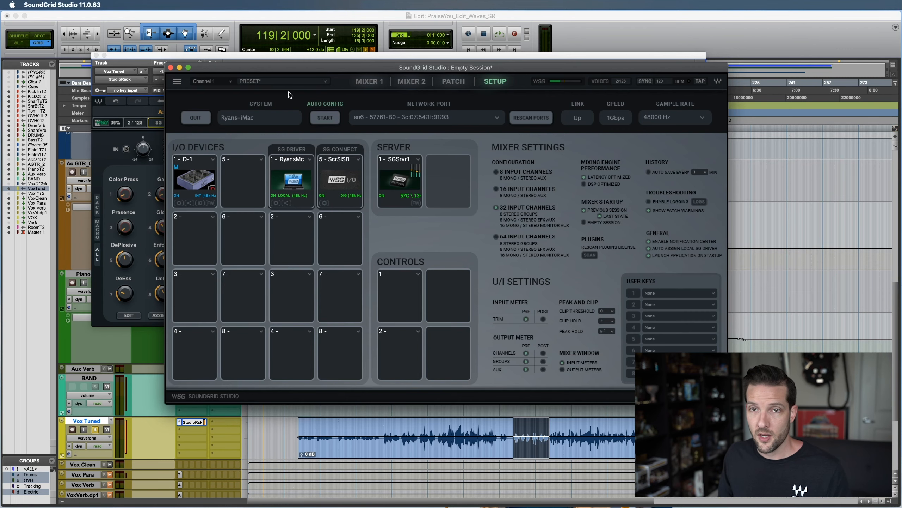
key("super+Tab")
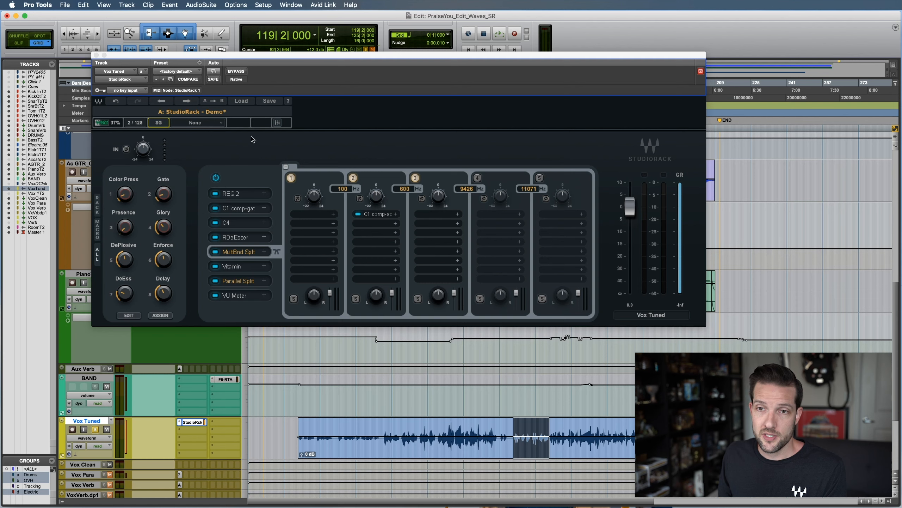
left_click(153, 125)
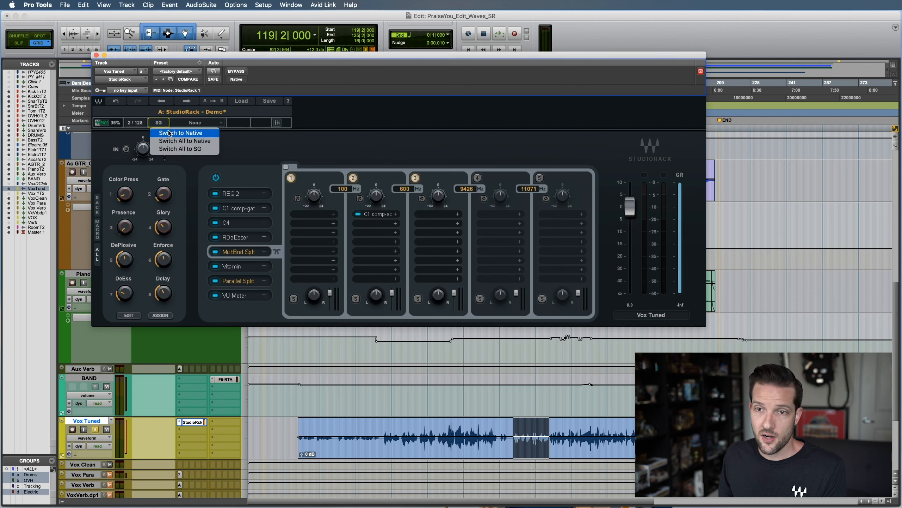
left_click(321, 145)
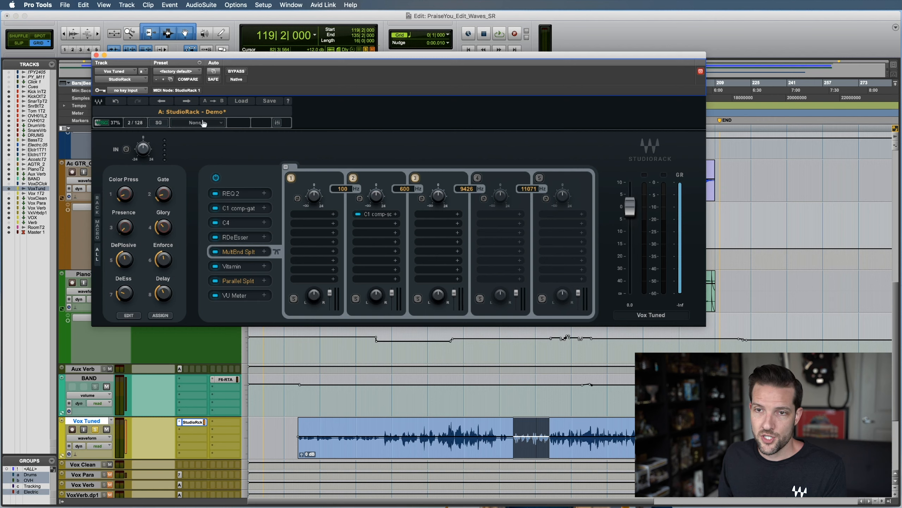
Assign D-1 Mic/Line 1 as the StudioRack input source on the Vox Tuned track and review the other available inputs
left_click(214, 124)
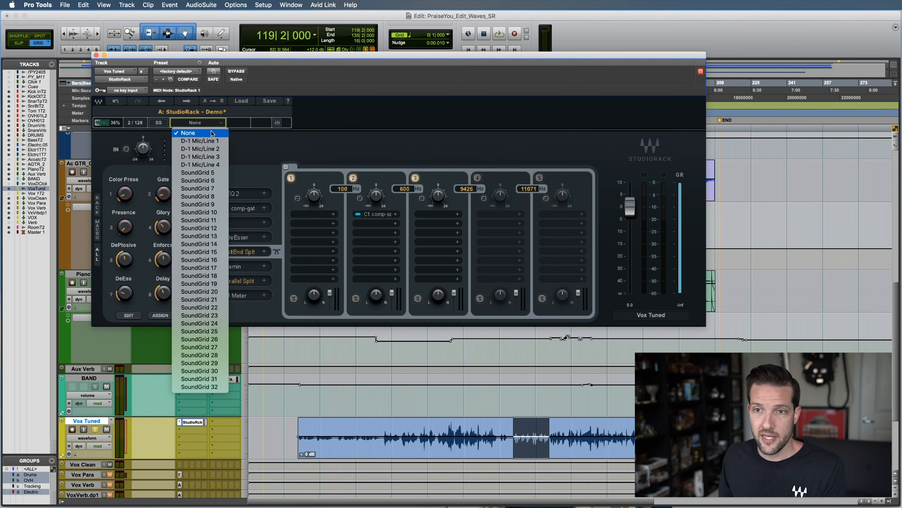
left_click(212, 142)
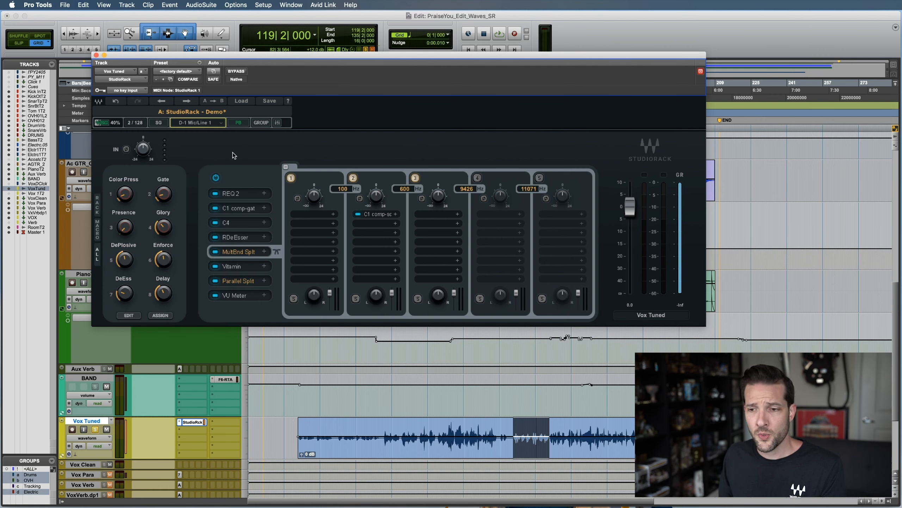
left_click(224, 124)
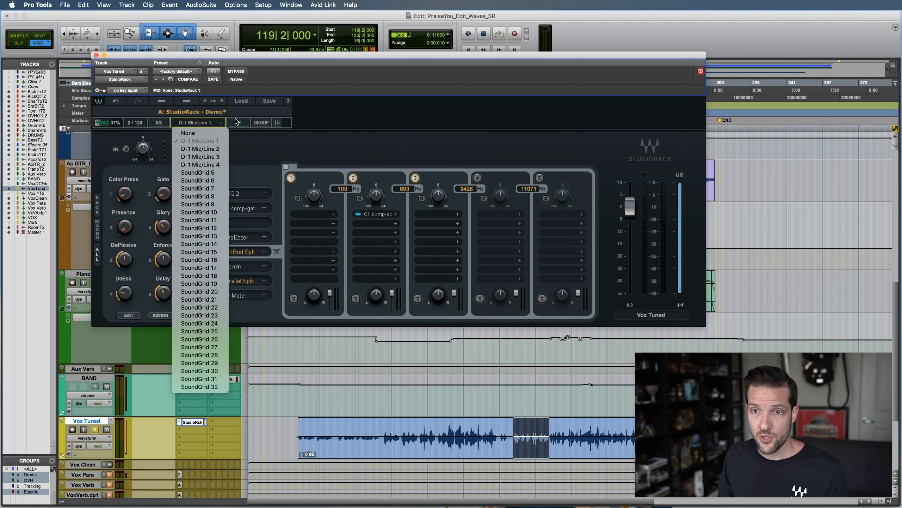
left_click(304, 145)
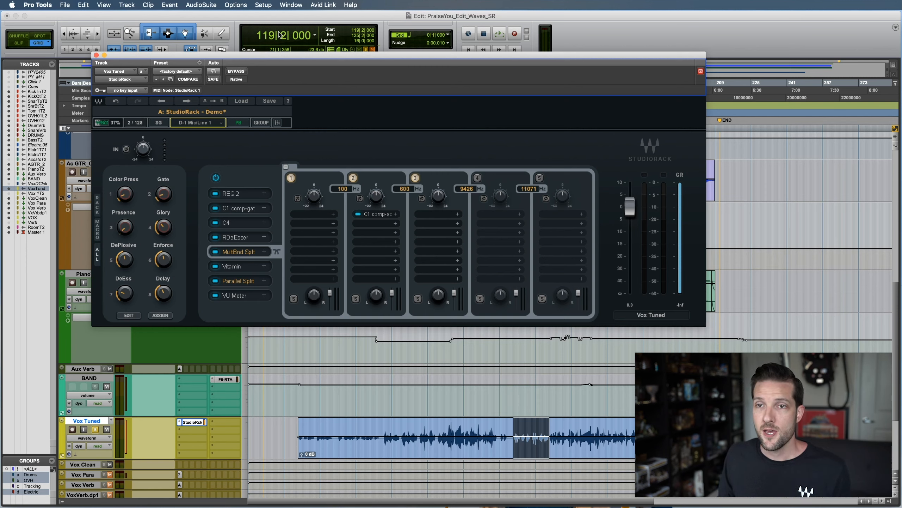
Configure MIDI controller #2 in the Peripherals settings as HUI, receiving from and sending to Waves SoundGrid, StudioRack
left_click(263, 5)
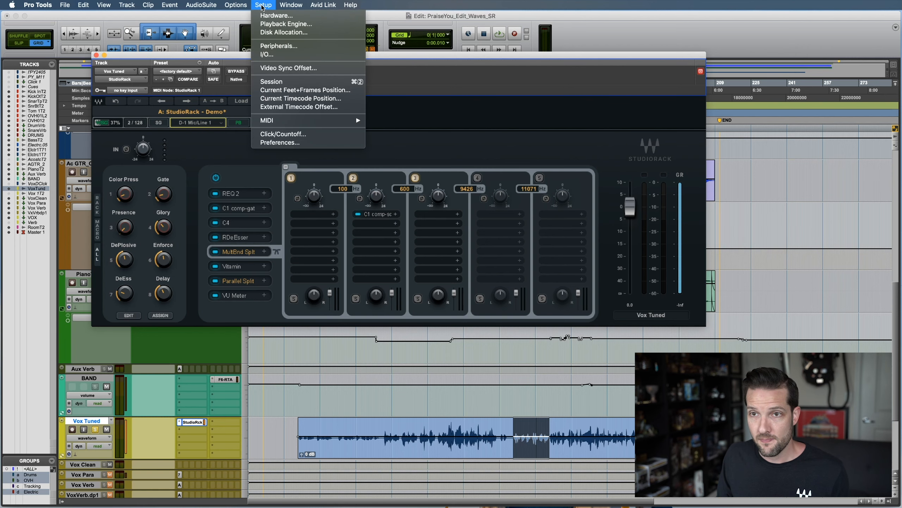
left_click(292, 45)
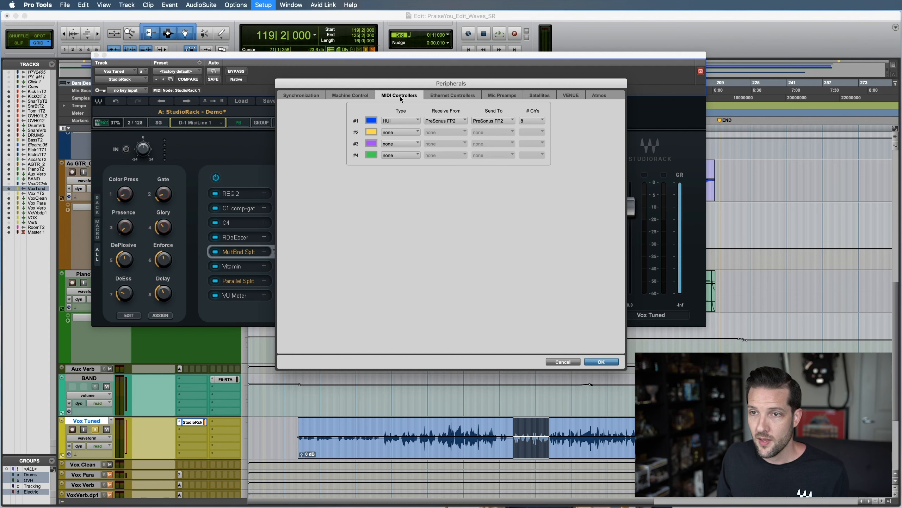
left_click(398, 132)
left_click(454, 145)
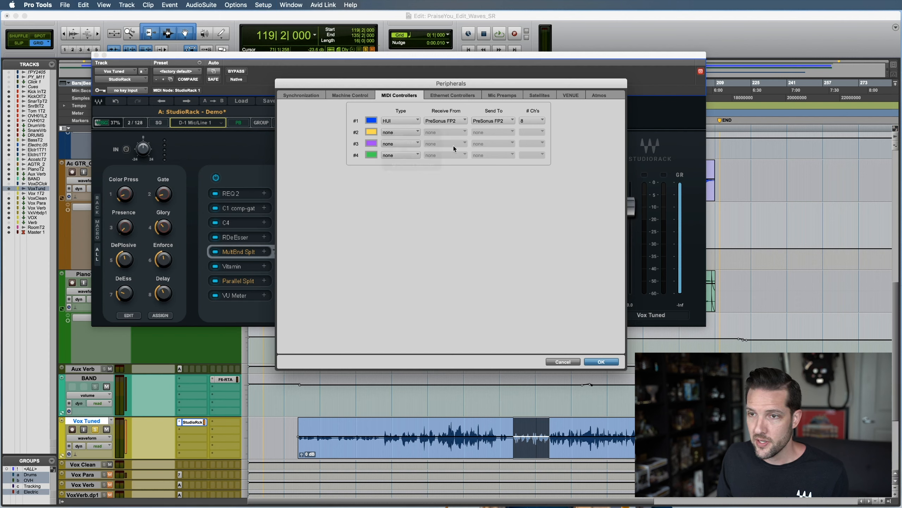
left_click(447, 131)
mouse_move(454, 150)
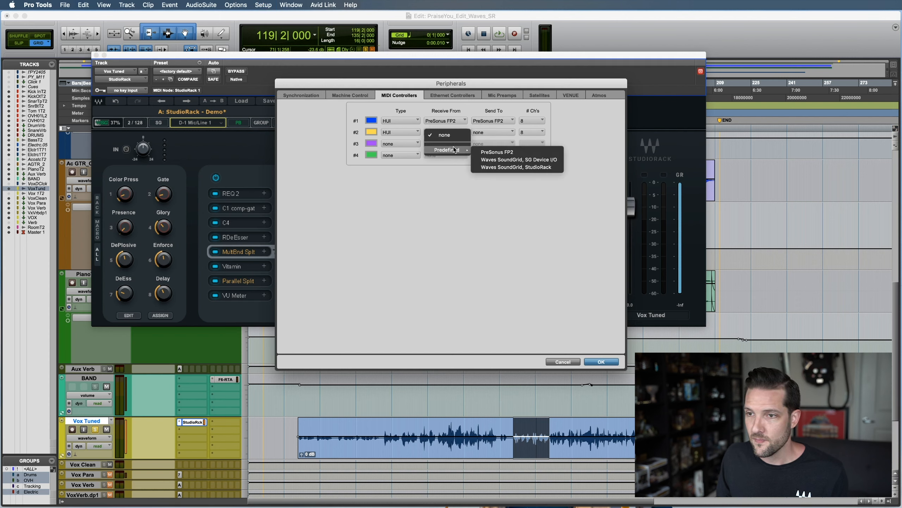
left_click(527, 167)
left_click(493, 131)
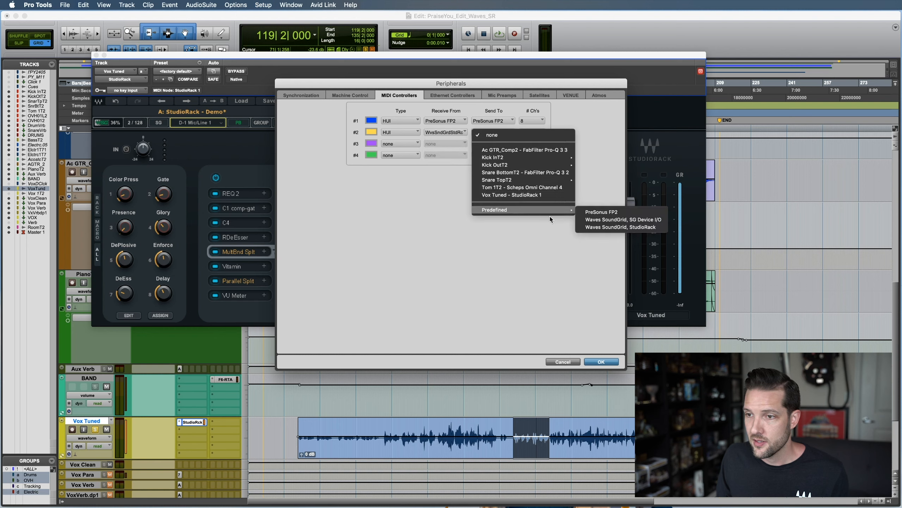
left_click(594, 226)
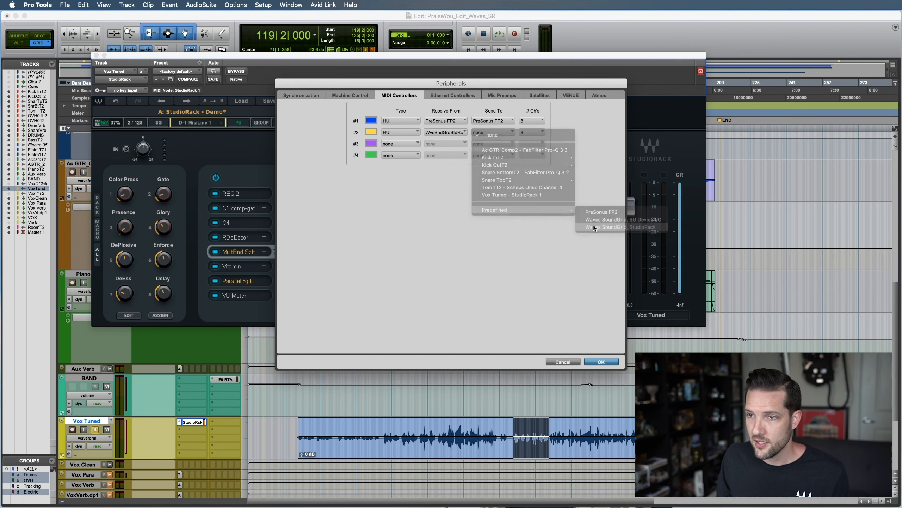
left_click(601, 361)
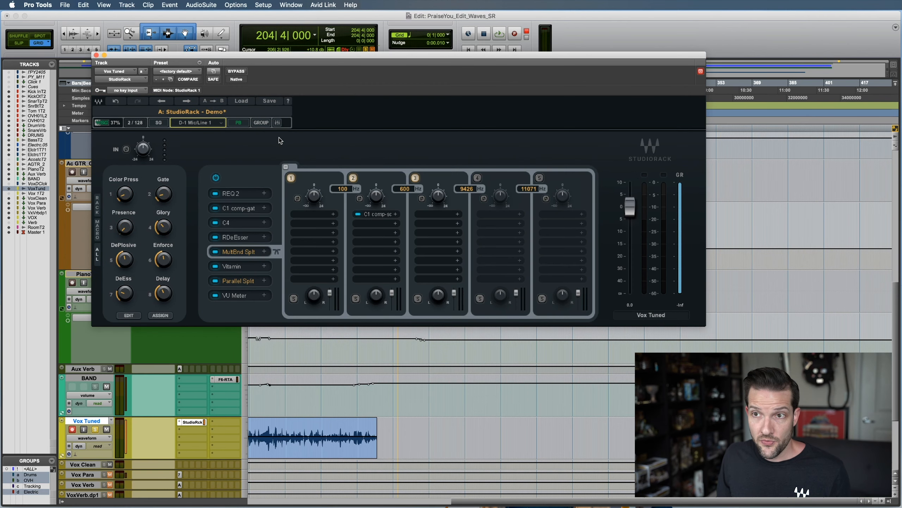
Set StudioRack's monitoring mode to Auto and test it by recording a short take on the Vox Tuned track
left_click(238, 124)
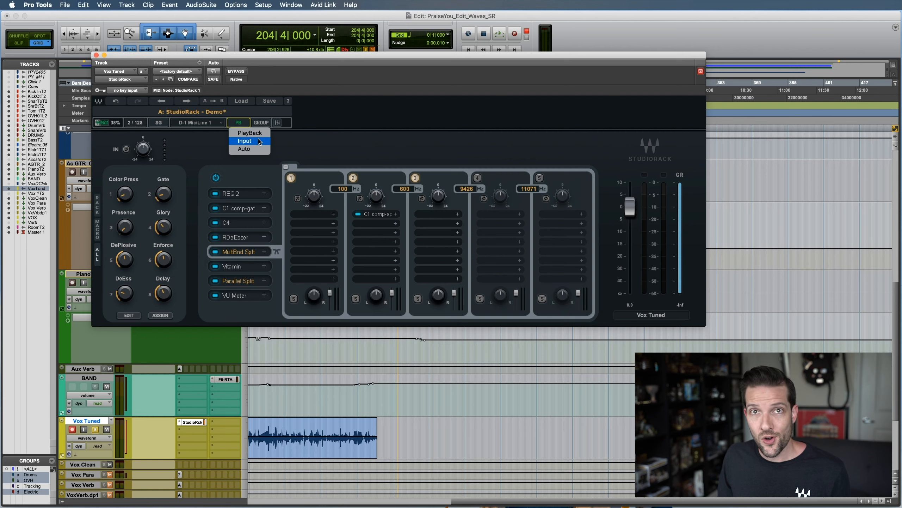
left_click(245, 149)
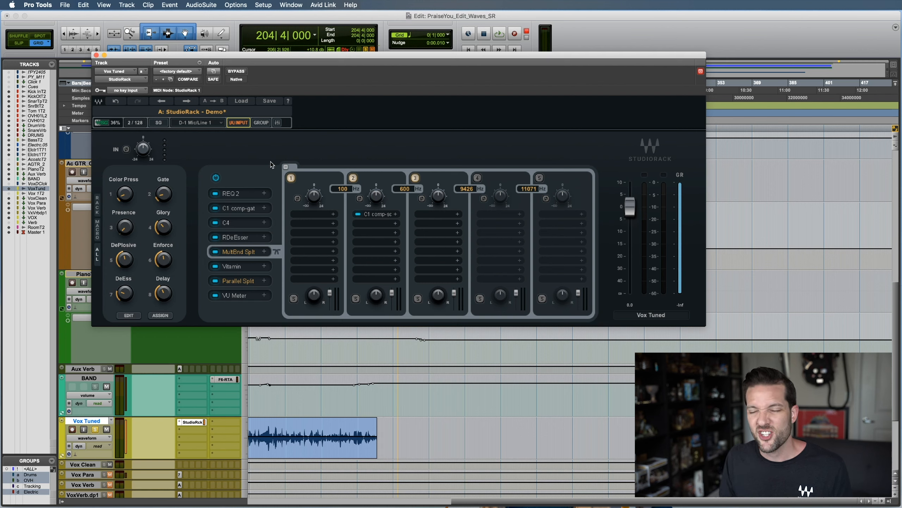
key("space")
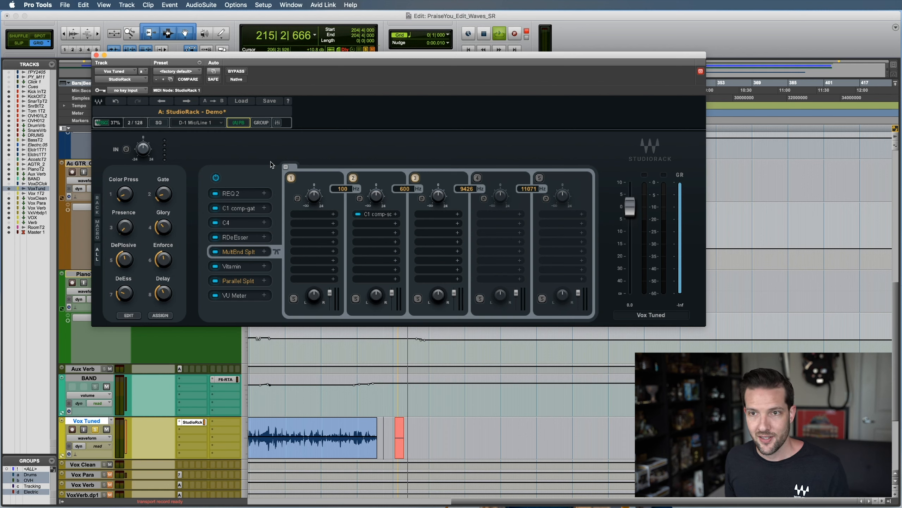
key("space")
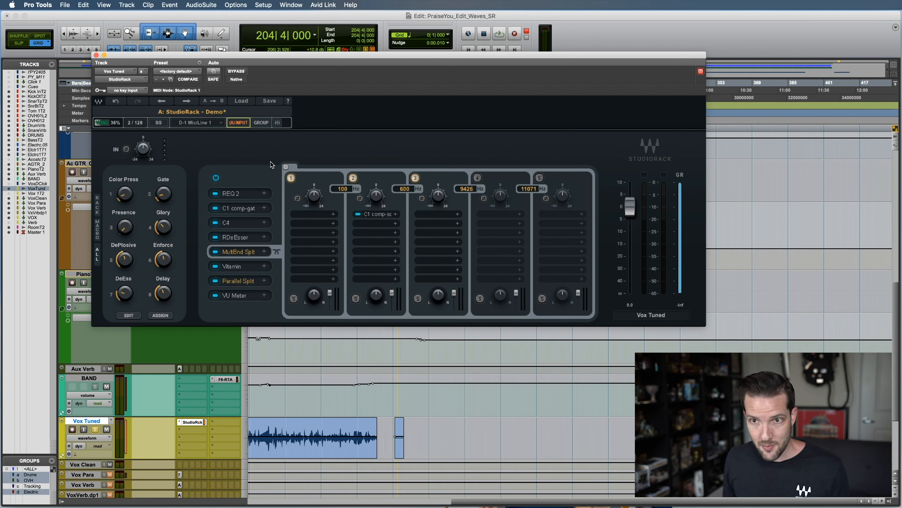